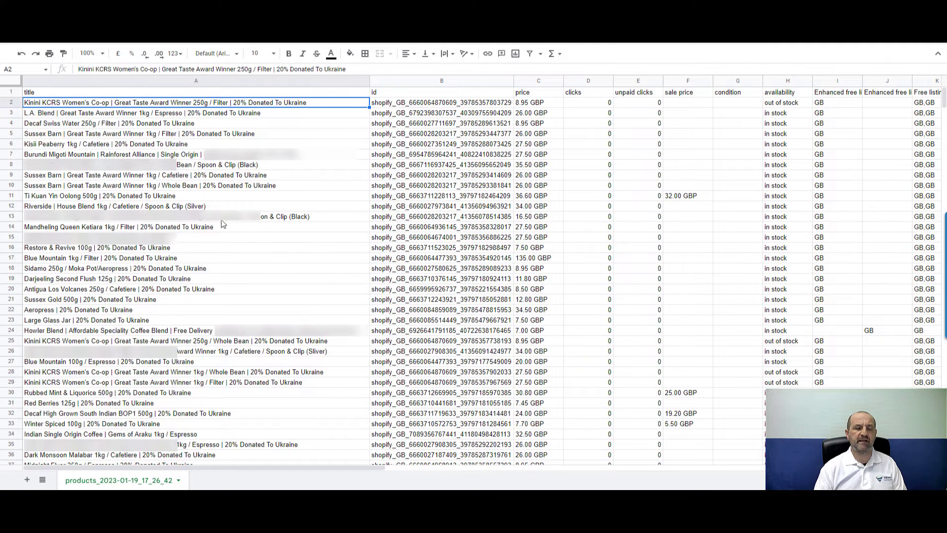
# Clear the product title in cell A3
pyautogui.click(209, 205)
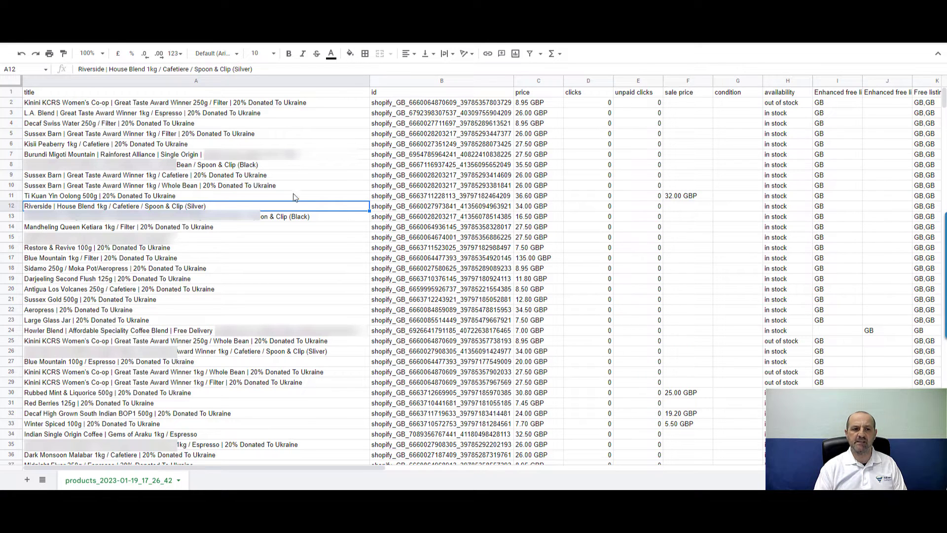
pyautogui.click(209, 103)
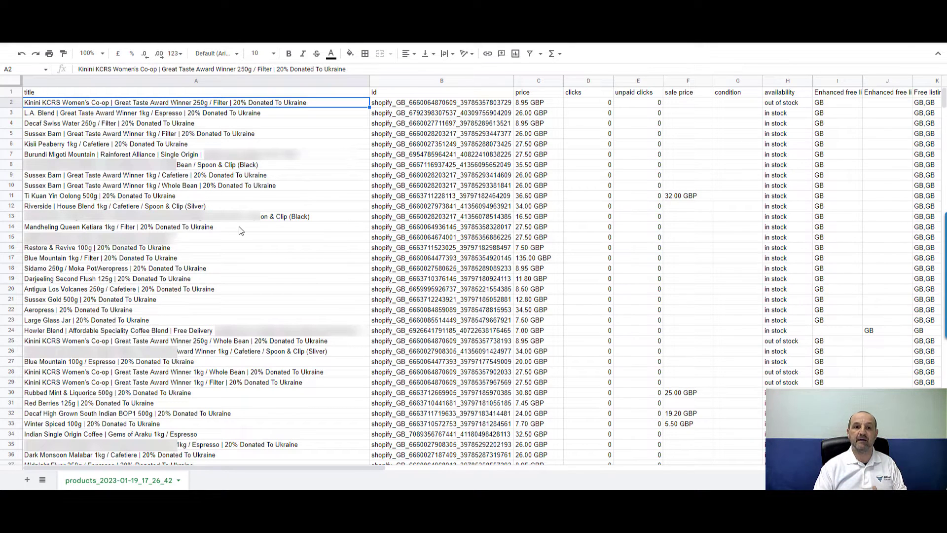
pyautogui.click(251, 114)
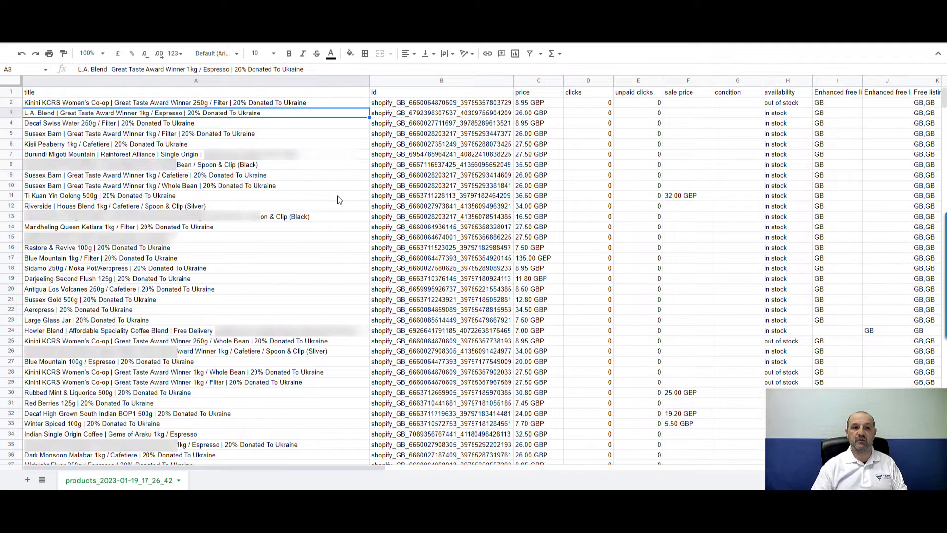
pyautogui.press('Delete')
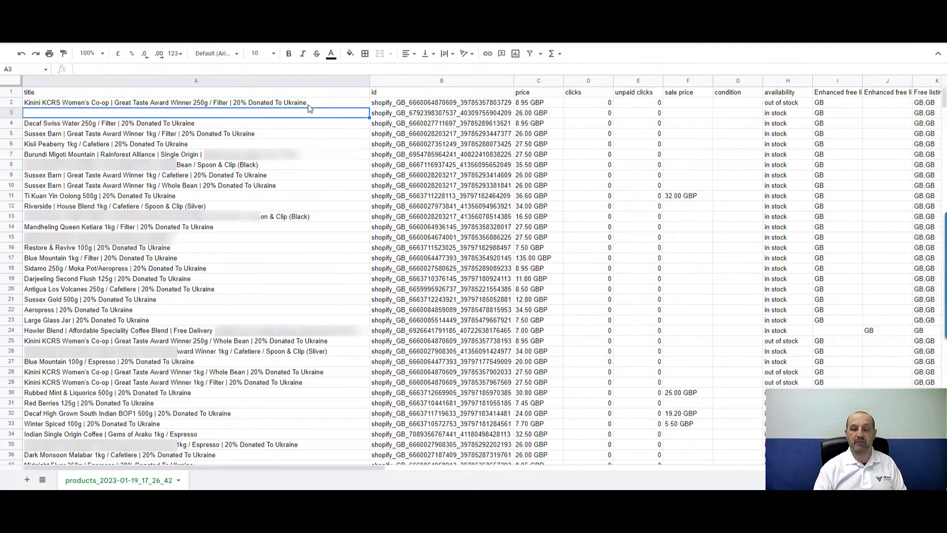
# Rename the header of the title column to "item title"
pyautogui.click(269, 82)
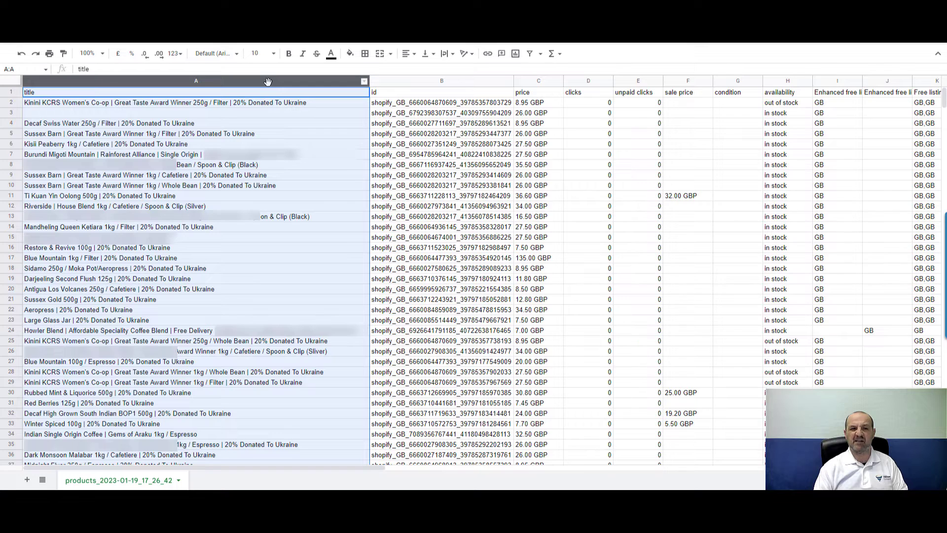
pyautogui.click(264, 91)
pyautogui.press('Return')
pyautogui.press('Home')
pyautogui.write('item')
pyautogui.press('Return')
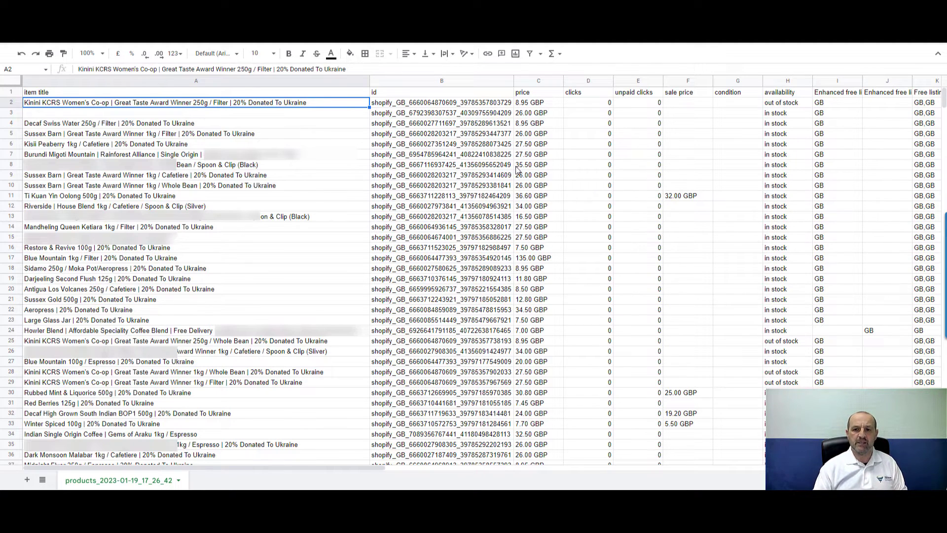
pyautogui.click(535, 102)
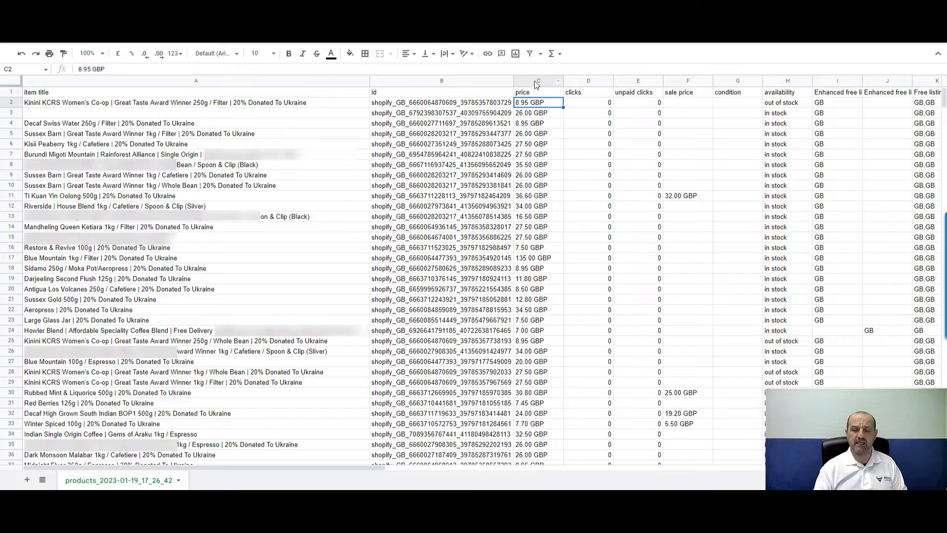
pyautogui.click(534, 80)
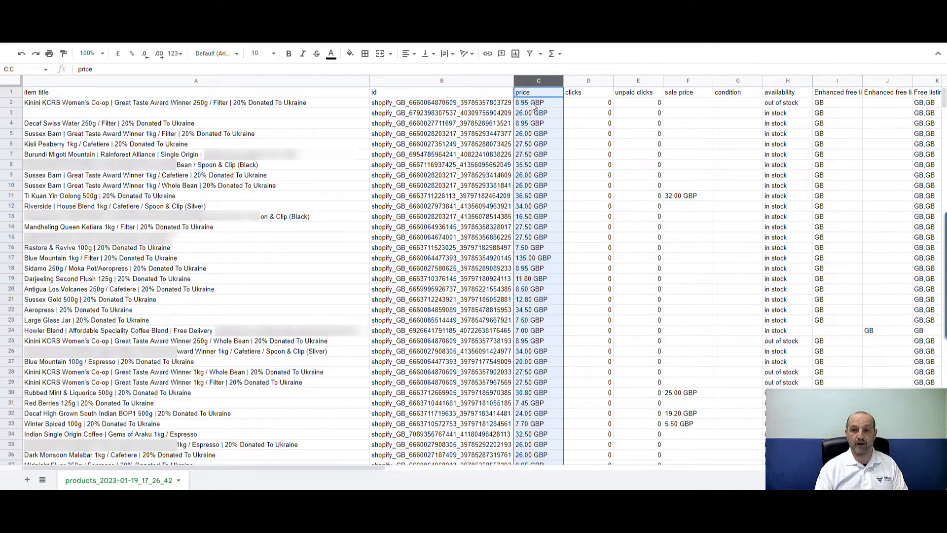
pyautogui.click(276, 104)
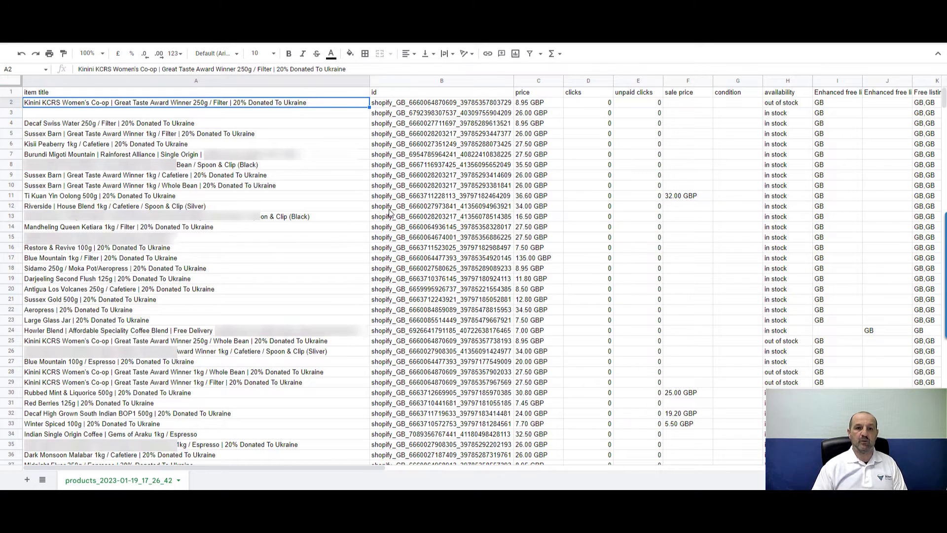
# Delete the item title column from the product sheet
pyautogui.click(312, 82)
pyautogui.rightClick(312, 81)
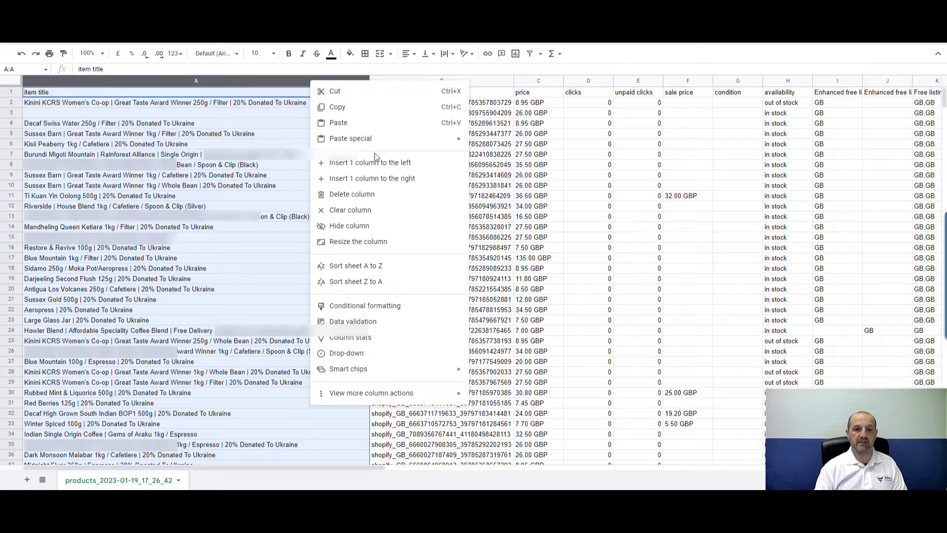
pyautogui.click(375, 197)
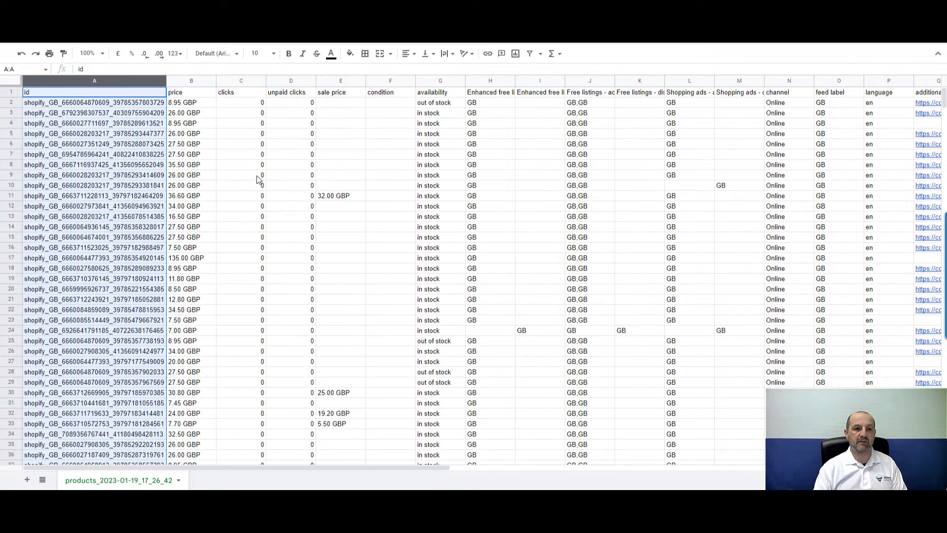
# Delete the four adjacent columns from price through sale price
pyautogui.click(192, 80)
pyautogui.hotkey('shift', 'Right')
pyautogui.hotkey('shift', 'Right')
pyautogui.hotkey('shift', 'Right')
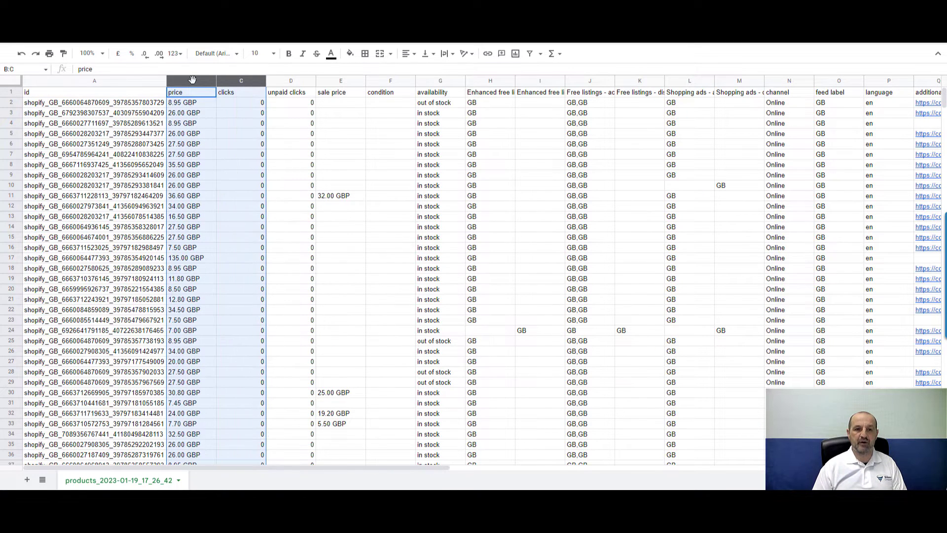
pyautogui.rightClick(199, 80)
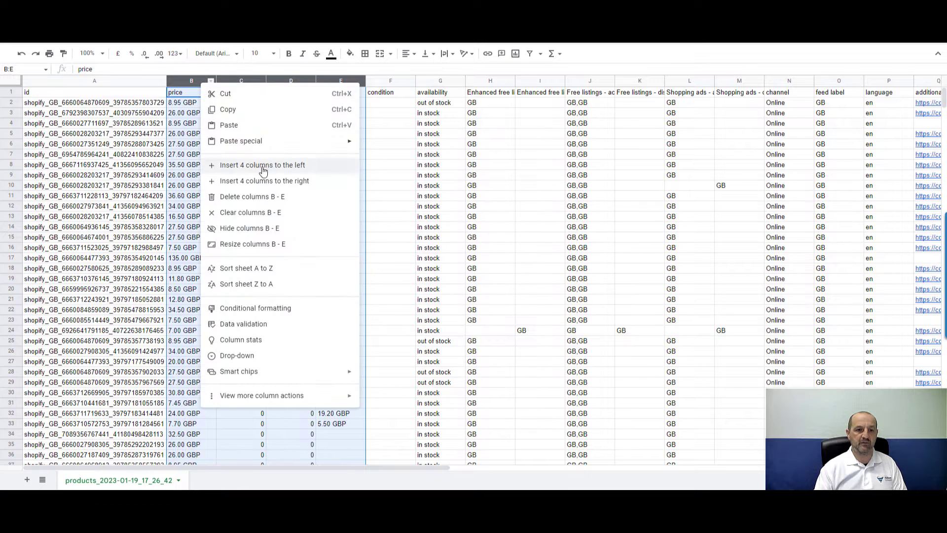
pyautogui.click(253, 197)
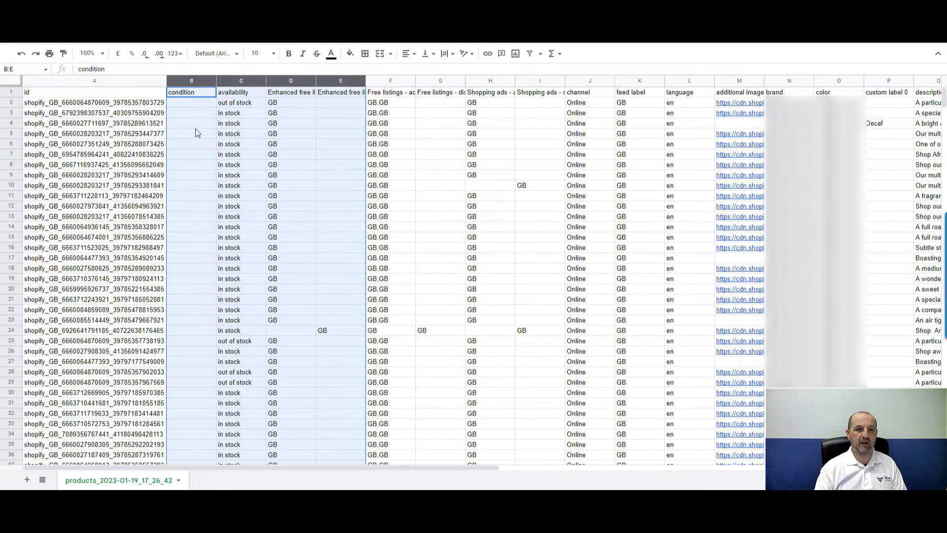
# Delete all columns from availability through tax(rate), keeping only id and condition
pyautogui.click(194, 103)
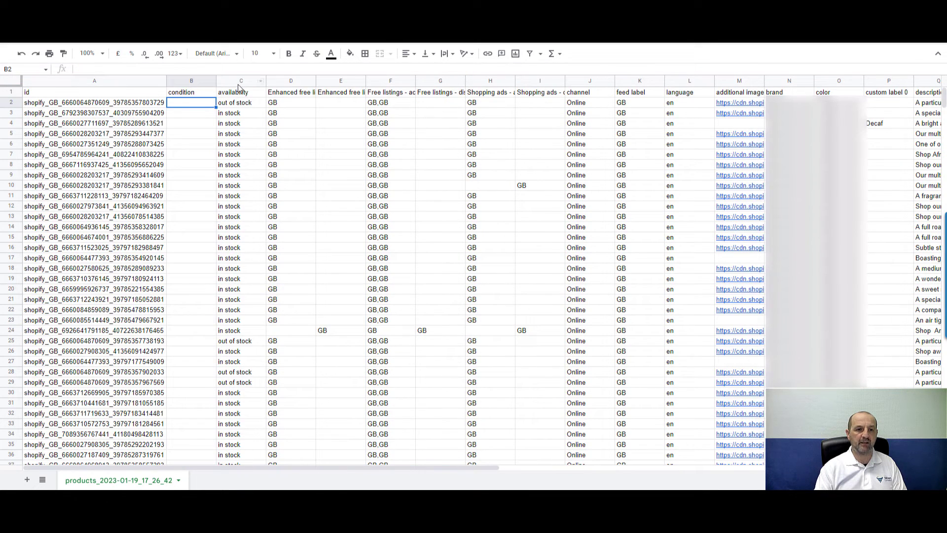
pyautogui.click(238, 81)
pyautogui.hotkey('ctrl', 'shift', 'Right')
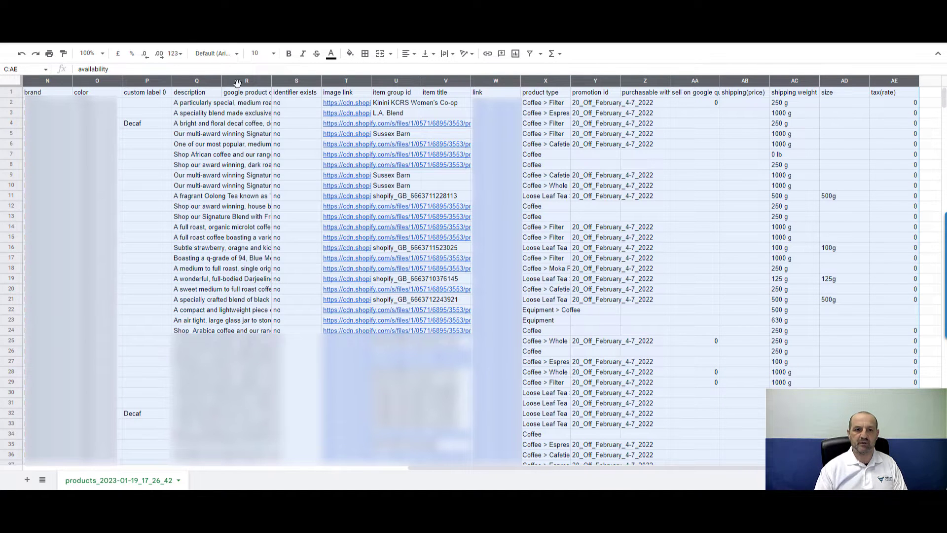
pyautogui.rightClick(237, 82)
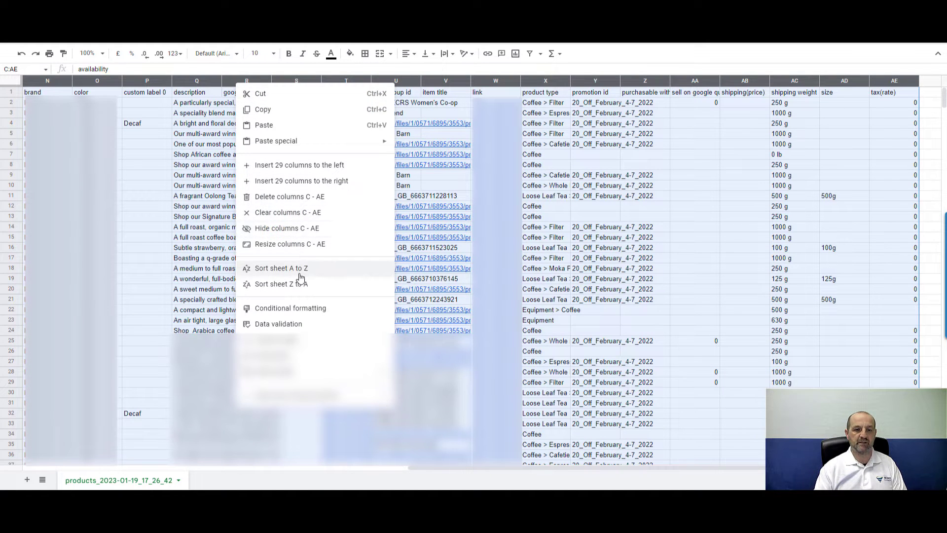
pyautogui.click(312, 196)
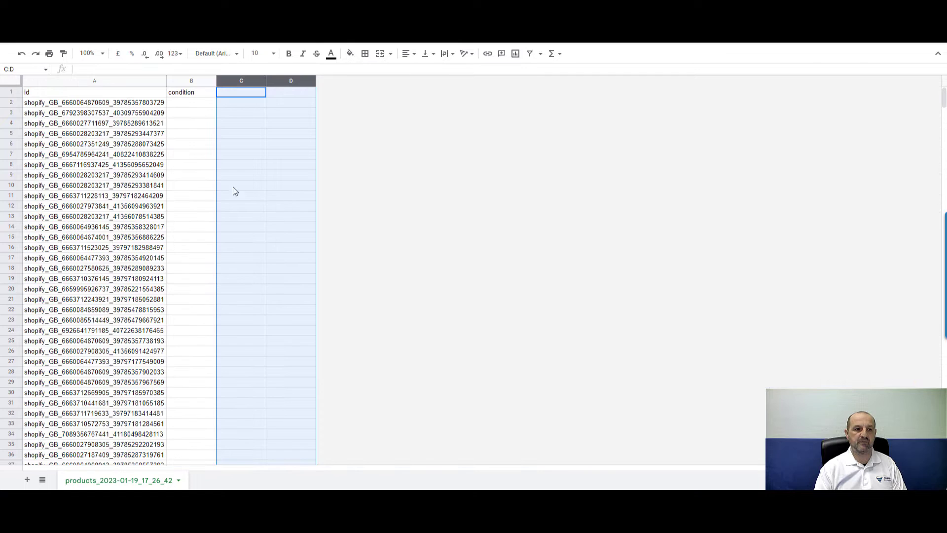
# Fill in the condition of the first three products as new, new and used
pyautogui.click(111, 105)
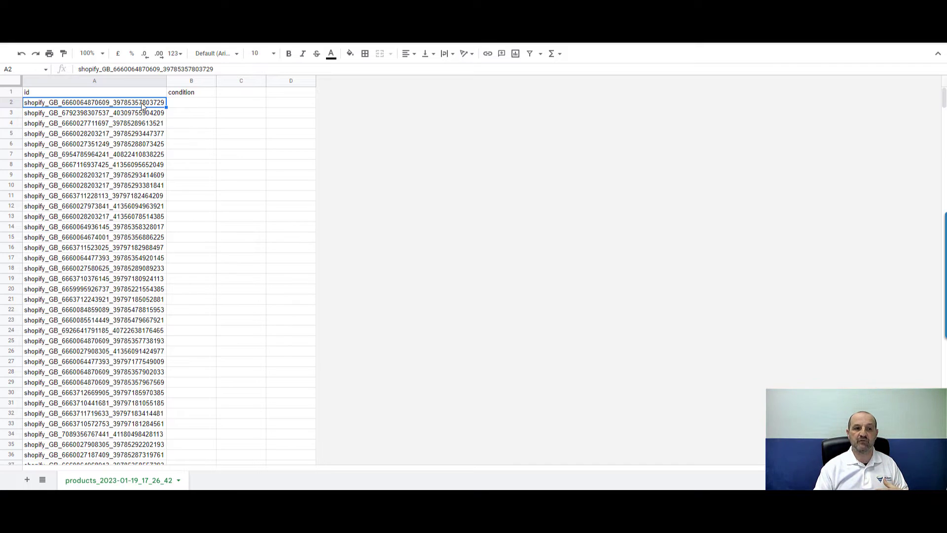
pyautogui.click(193, 108)
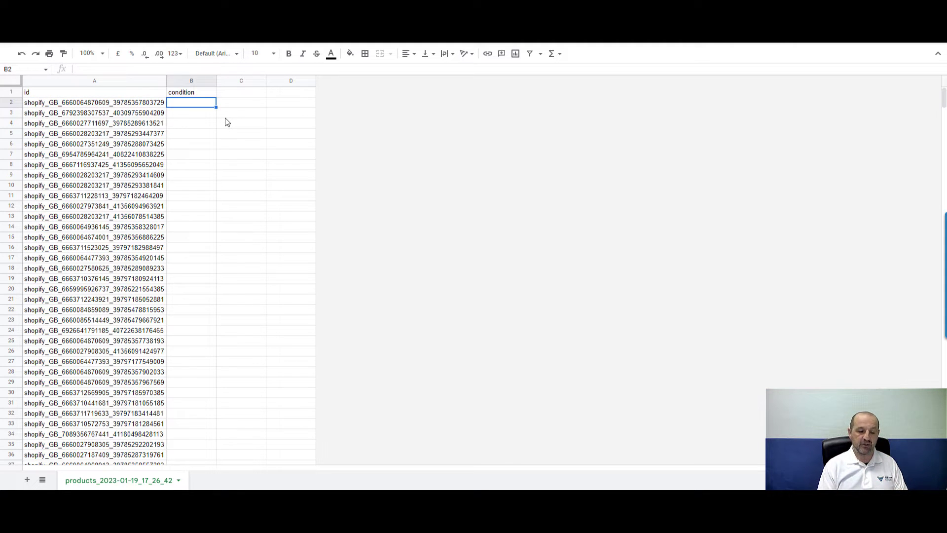
pyautogui.write('new')
pyautogui.press('Return')
pyautogui.write('new')
pyautogui.press('Return')
pyautogui.write('used')
pyautogui.press('Return')
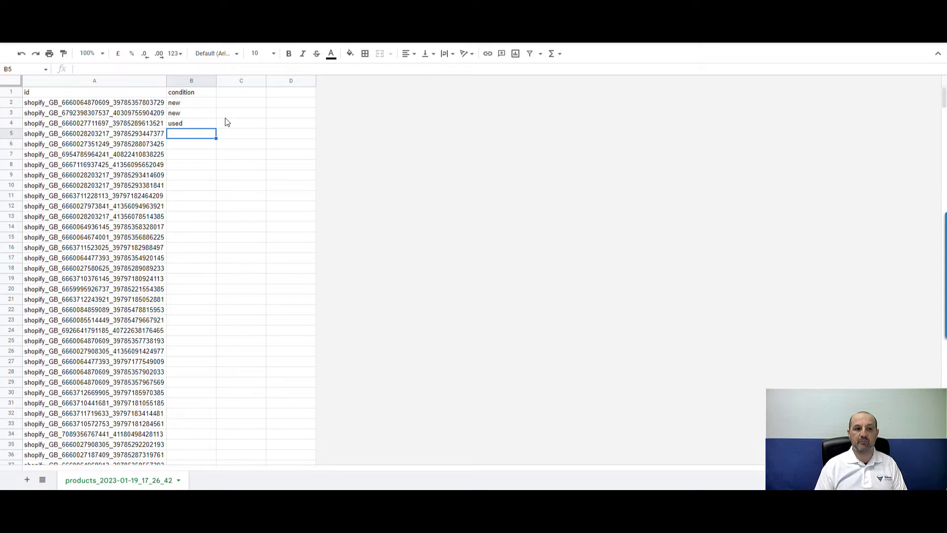
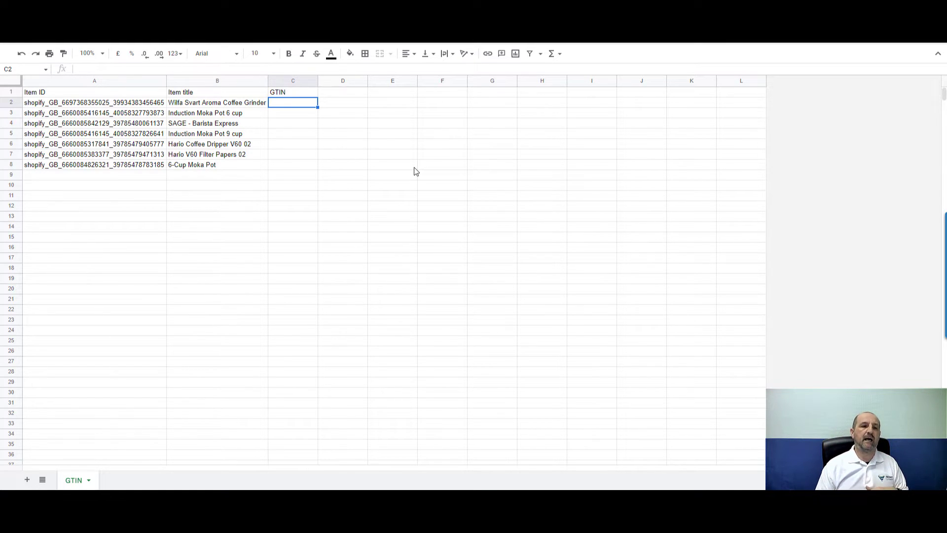
pyautogui.press('Left')
pyautogui.press('Left')
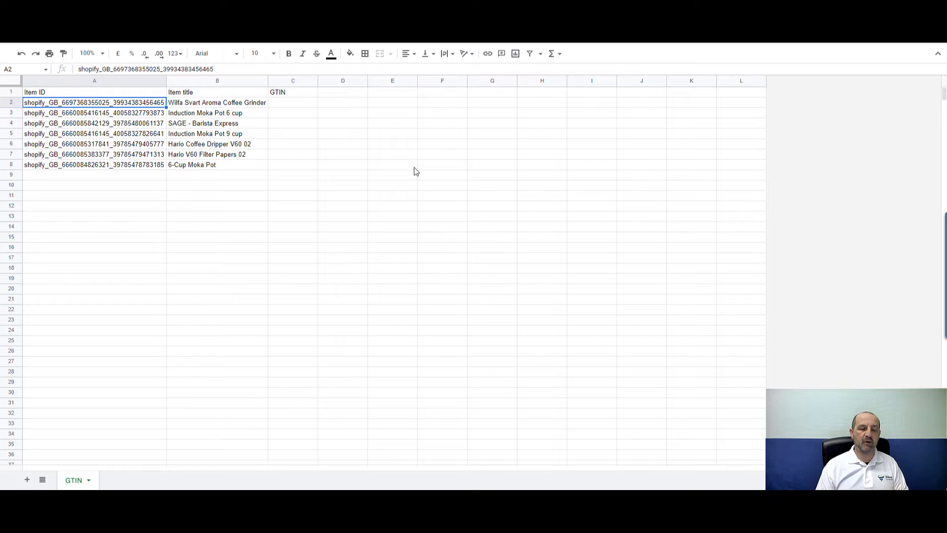
pyautogui.press('Right')
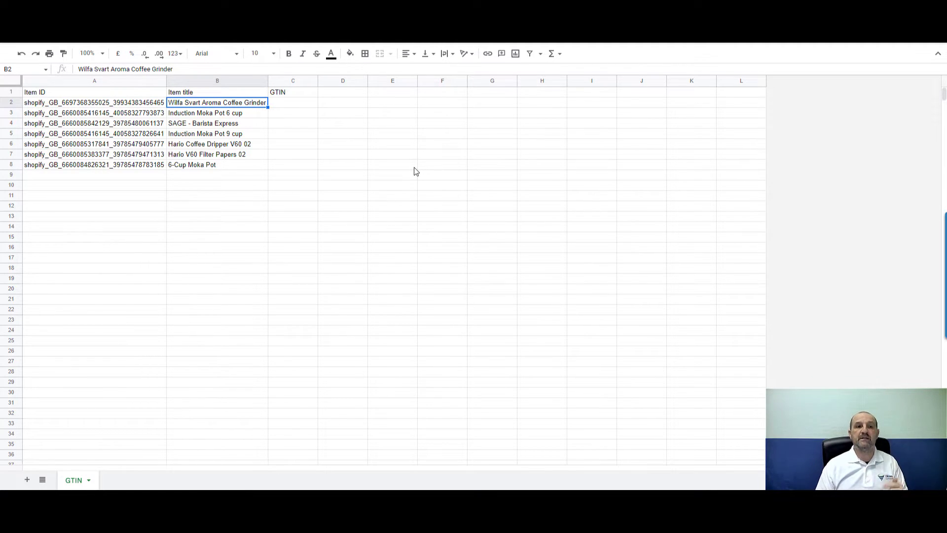
pyautogui.press('Up')
pyautogui.press('Down')
pyautogui.press('Right')
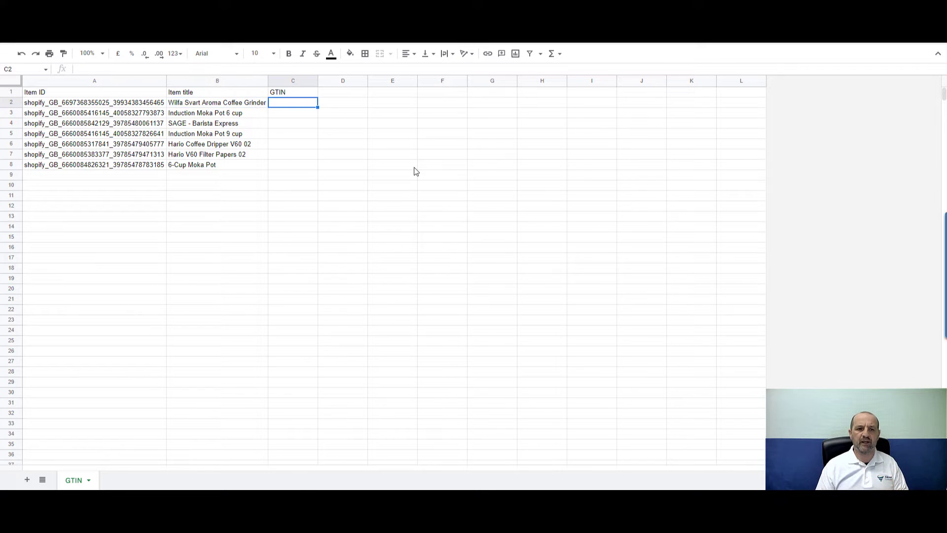
pyautogui.write('32487123493q46')
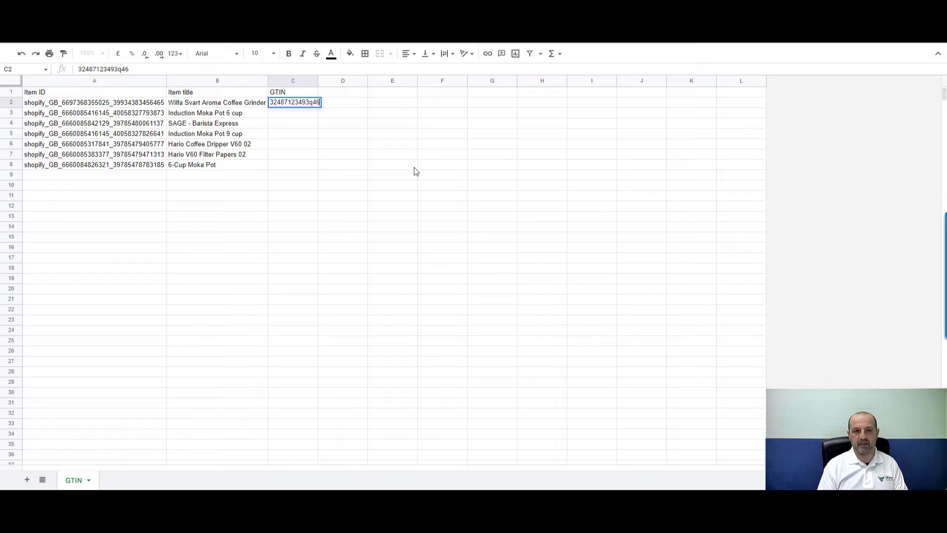
pyautogui.press('Escape')
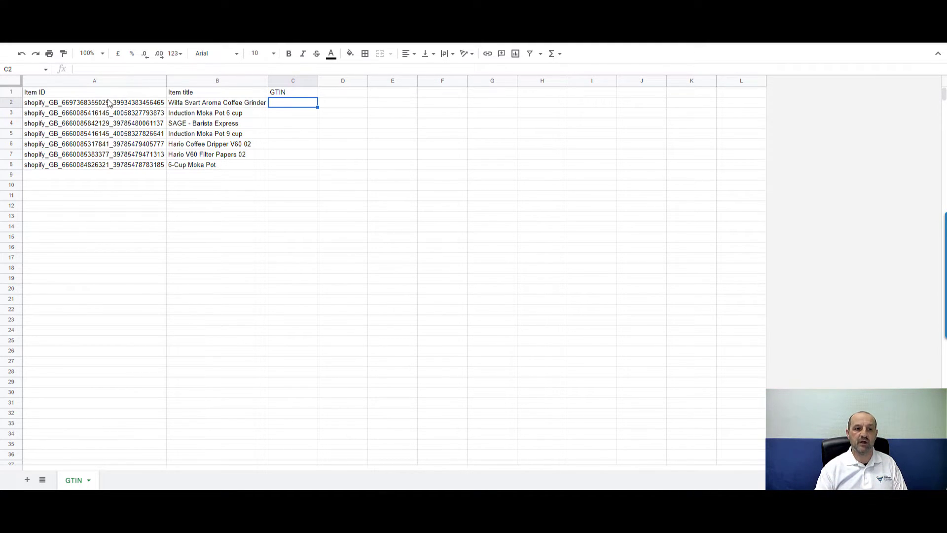
pyautogui.moveTo(108, 103); pyautogui.dragTo(102, 169)
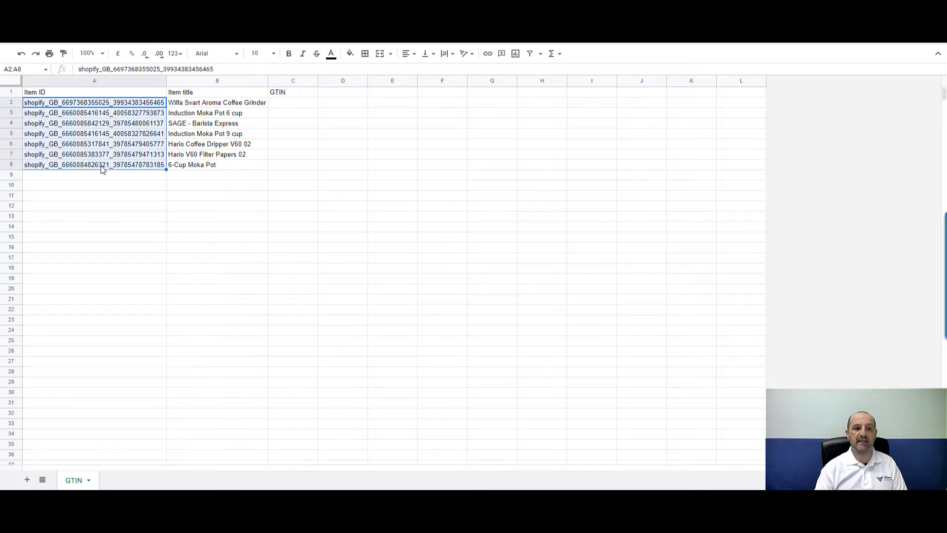
pyautogui.press('Left')
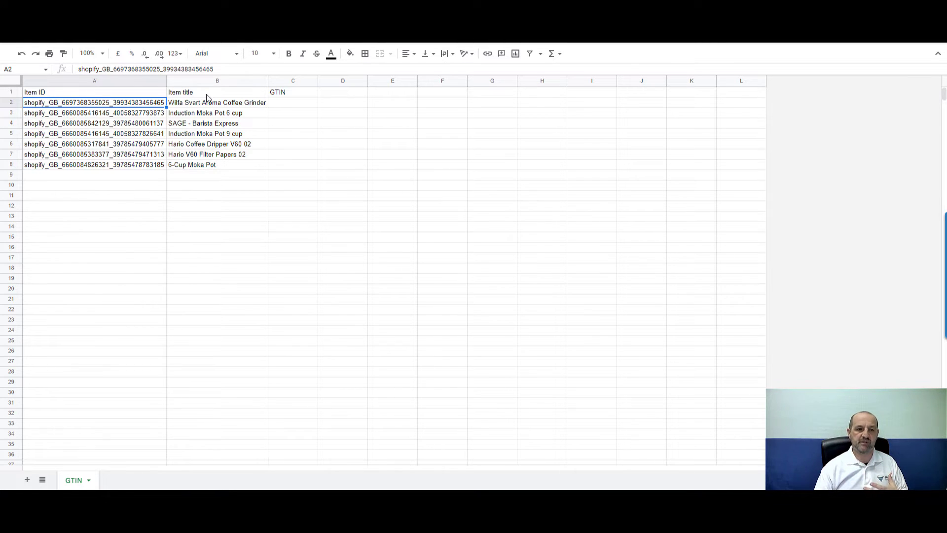
# Replace the Item title header in cell B1 with "Title #Do Not import"
pyautogui.click(207, 94)
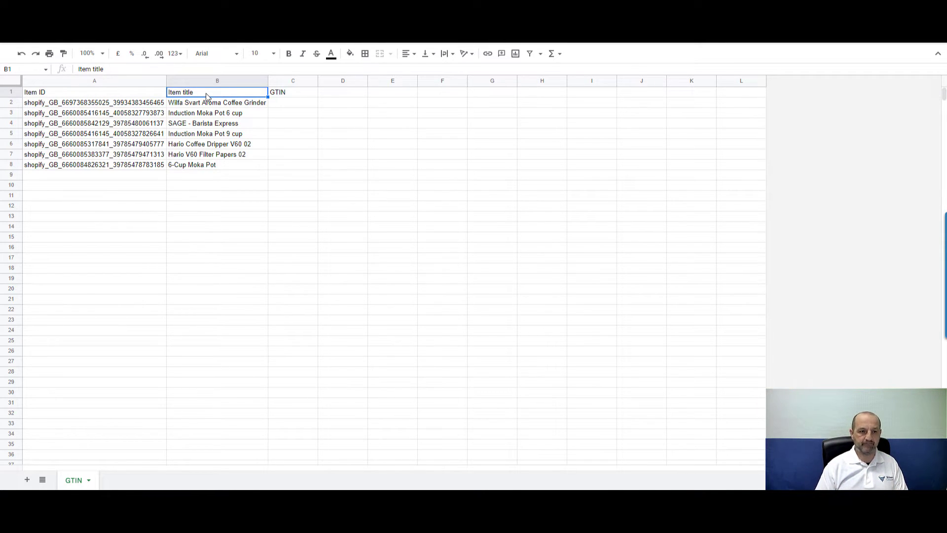
pyautogui.doubleClick(207, 93)
pyautogui.press('BackSpace')
pyautogui.press('BackSpace')
pyautogui.press('BackSpace')
pyautogui.press('BackSpace')
pyautogui.press('BackSpace')
pyautogui.press('BackSpace')
pyautogui.press('BackSpace')
pyautogui.press('BackSpace')
pyautogui.press('BackSpace')
pyautogui.press('BackSpace')
pyautogui.write('Title')
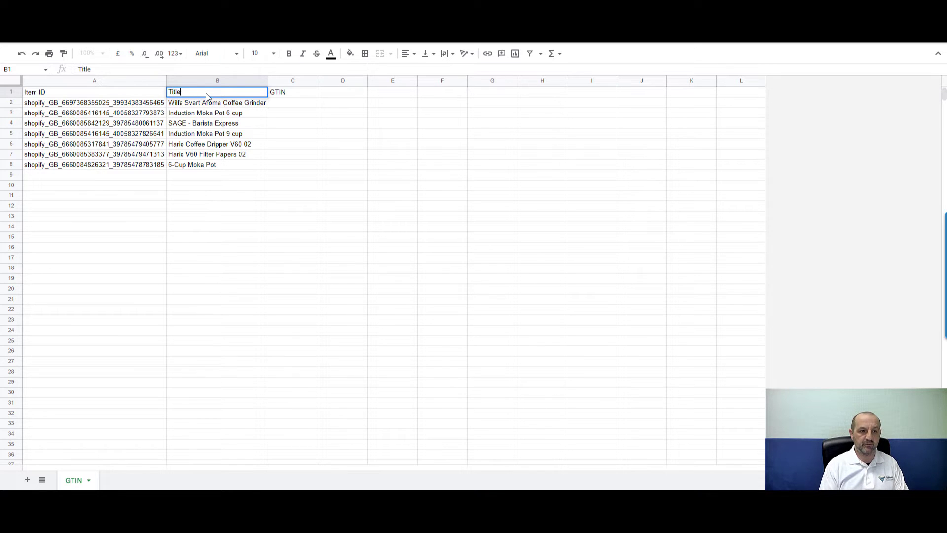
pyautogui.write(' #Do')
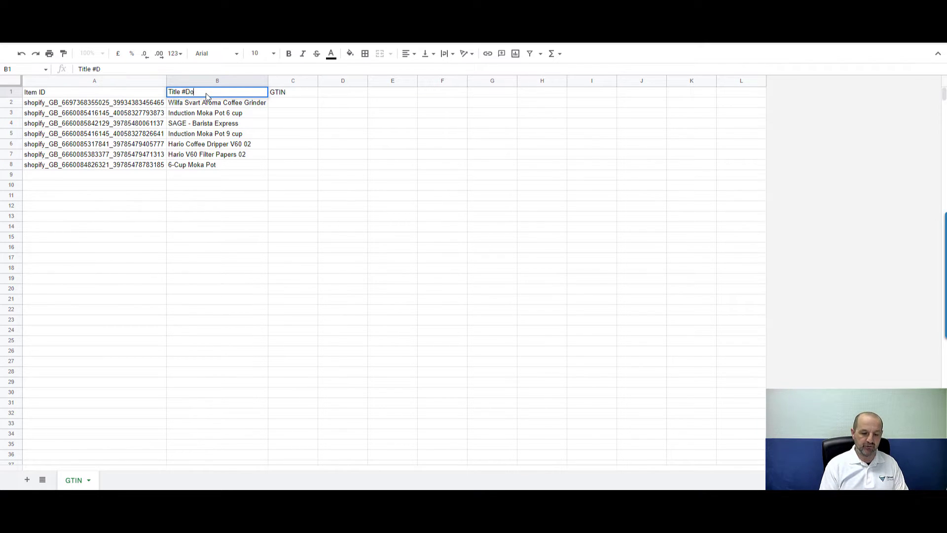
pyautogui.write(' Not import')
pyautogui.press('Return')
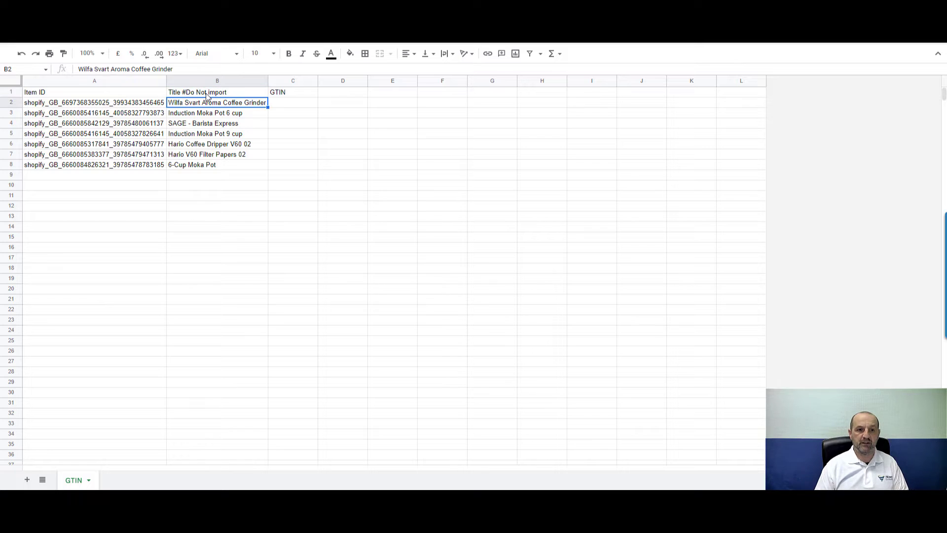
pyautogui.press('Up')
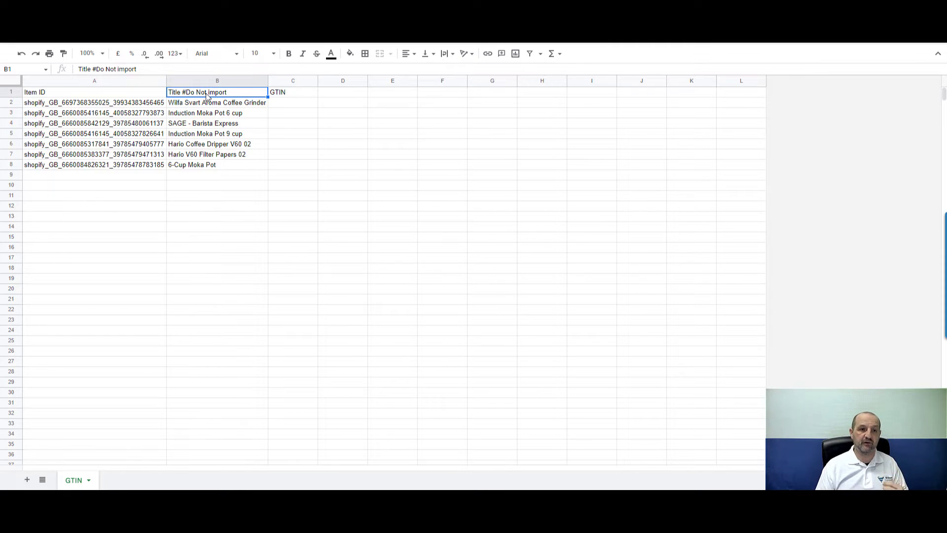
pyautogui.press('Down')
pyautogui.press('Right')
pyautogui.press('Down')
pyautogui.press('Down')
pyautogui.press('Down')
pyautogui.press('Down')
pyautogui.press('Down')
pyautogui.press('Down')
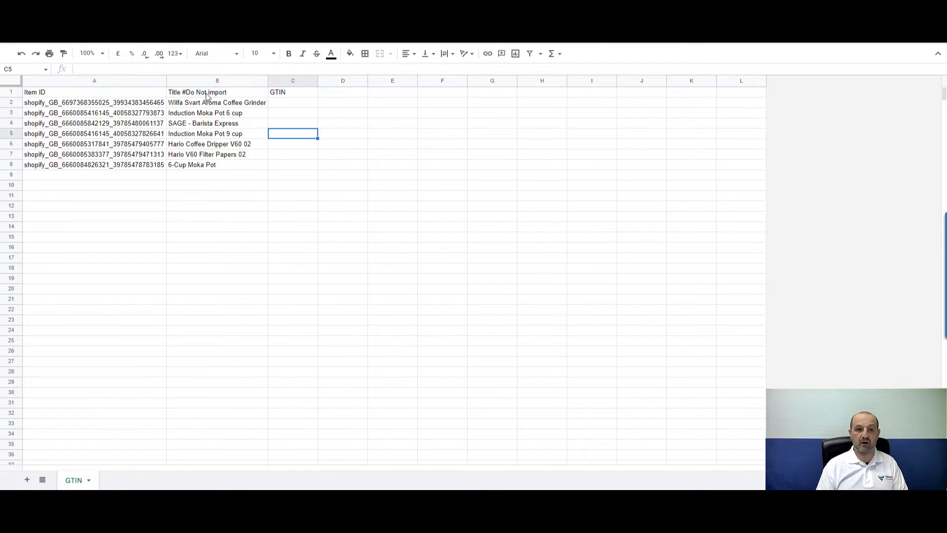
pyautogui.press('Up')
pyautogui.press('Up')
pyautogui.press('Up')
pyautogui.press('Up')
pyautogui.press('Up')
pyautogui.press('Up')
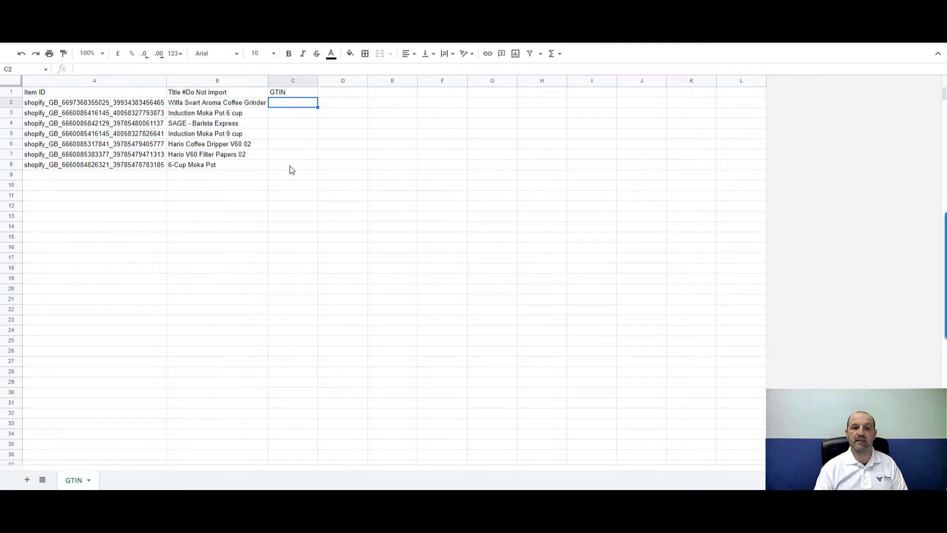
pyautogui.click(282, 94)
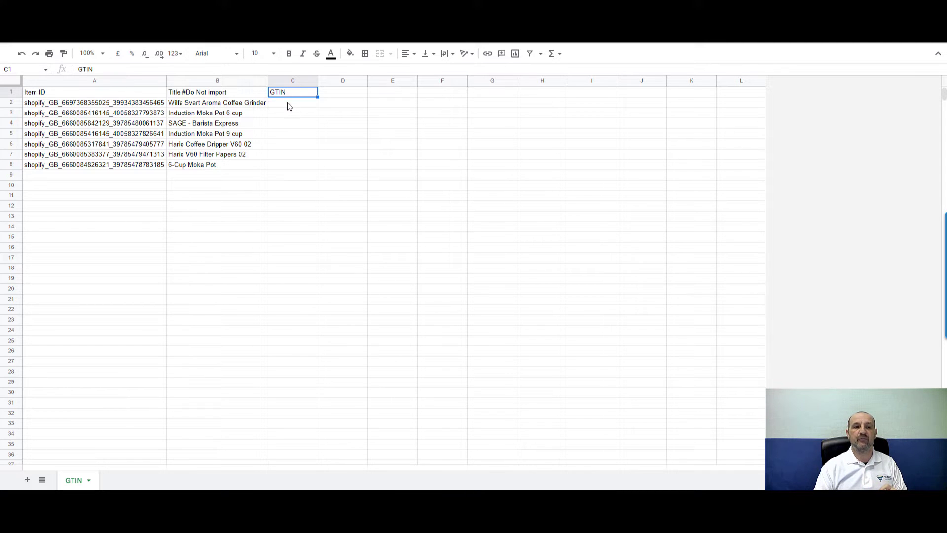
pyautogui.click(289, 103)
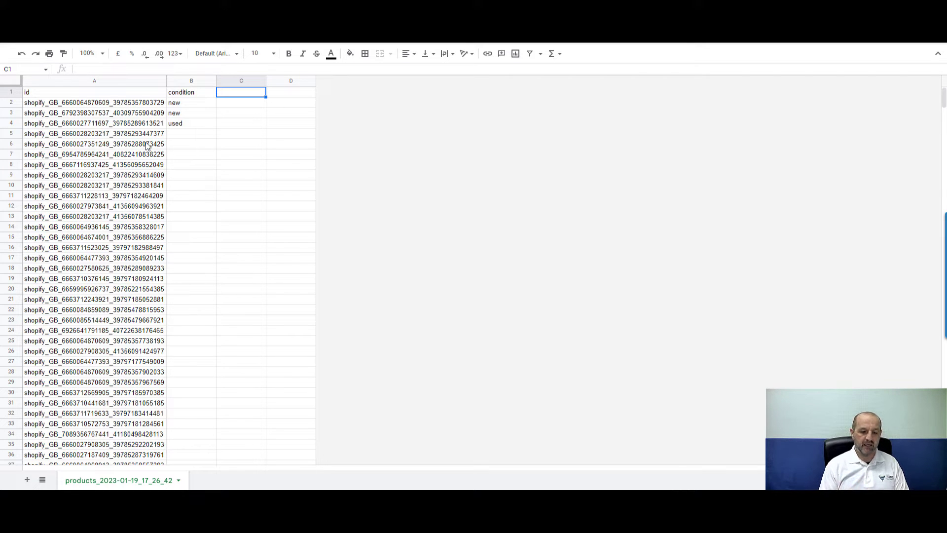
# Add a "title" header in cell C1 of the products sheet and delete the condition column
pyautogui.write('title')
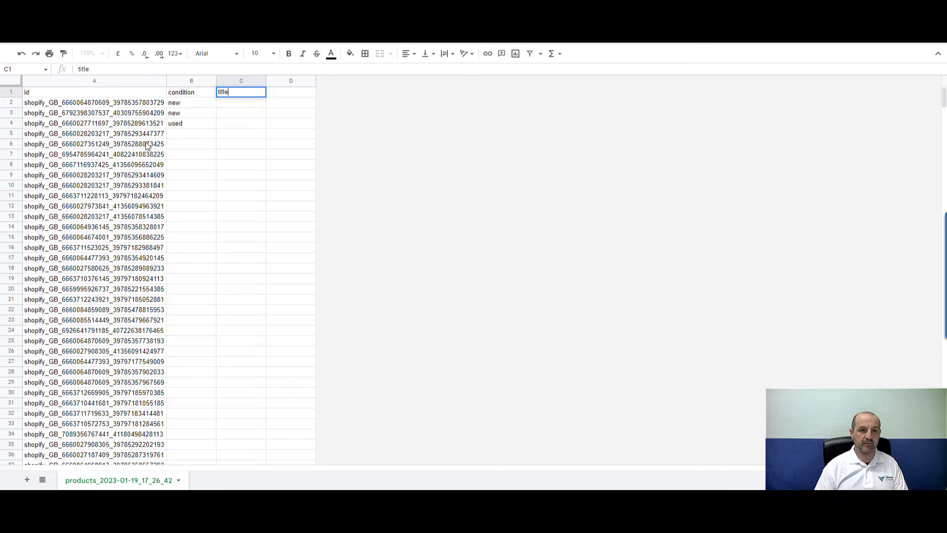
pyautogui.press('Return')
pyautogui.press('Up')
pyautogui.press('Left')
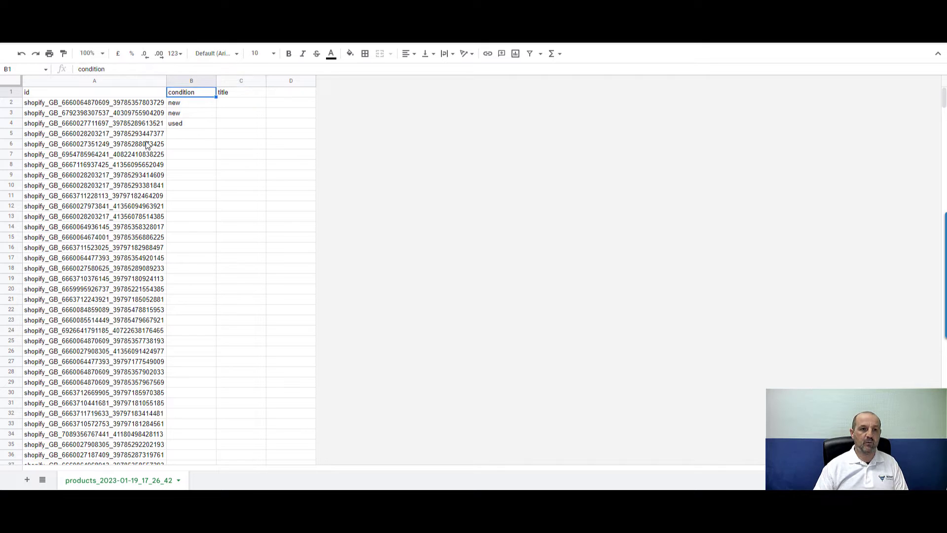
pyautogui.click(191, 80)
pyautogui.rightClick(190, 81)
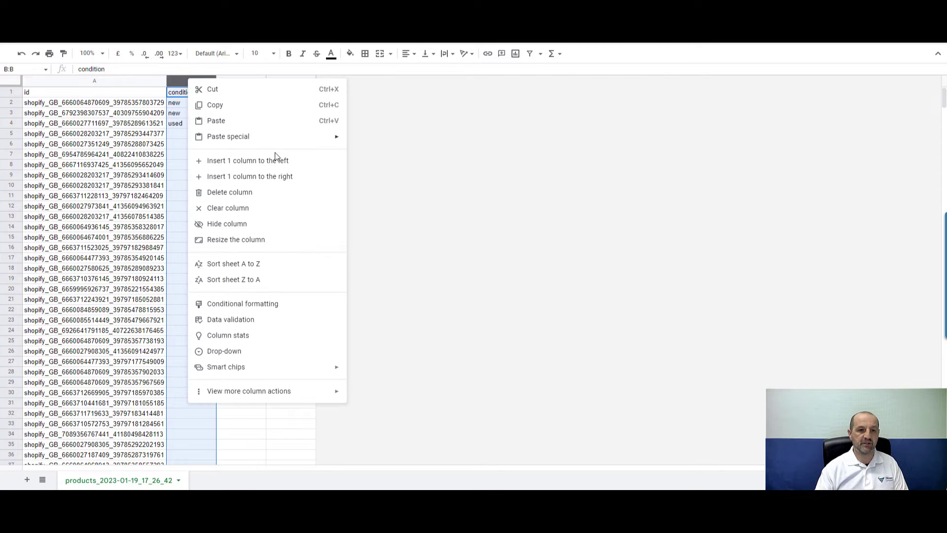
pyautogui.click(271, 193)
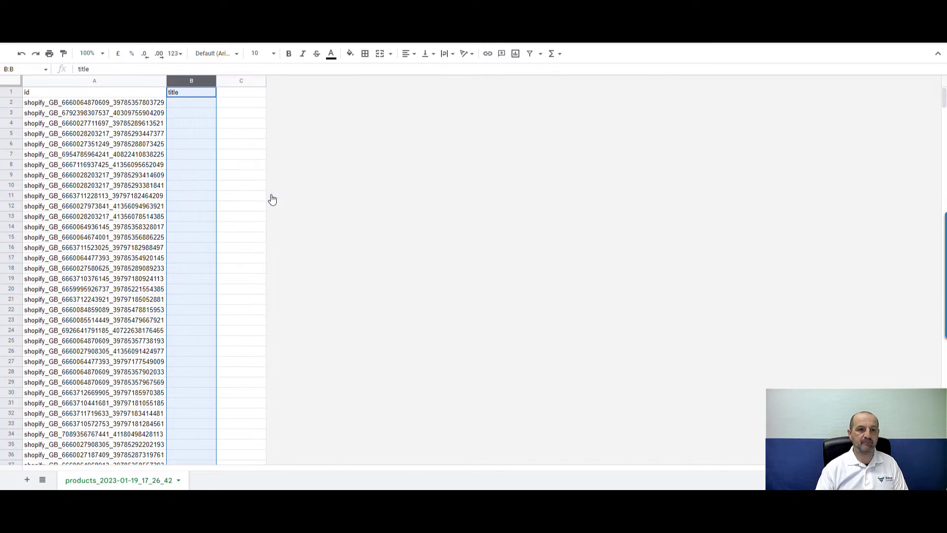
# Enter "Here's my new title" as the title of the first product in cell B2
pyautogui.click(182, 108)
pyautogui.write("Here's ")
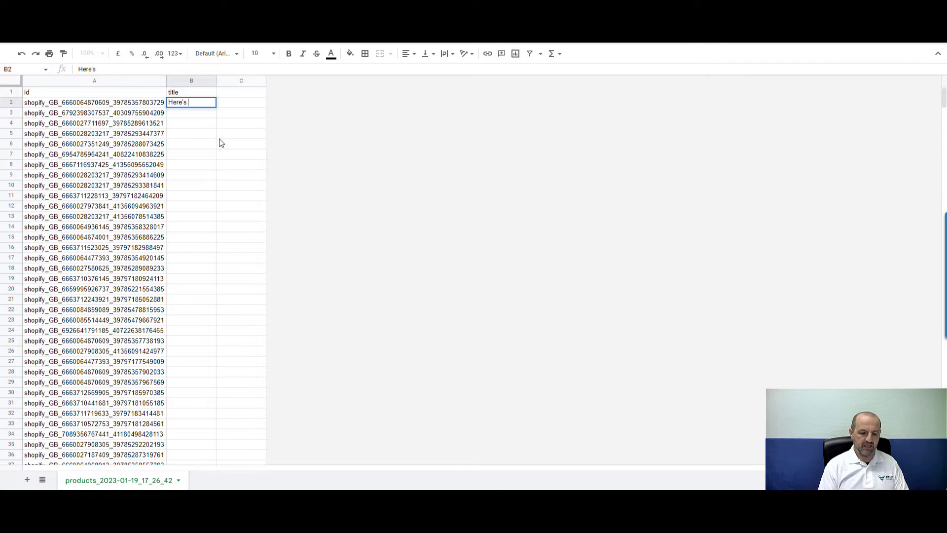
pyautogui.write('my new titl')
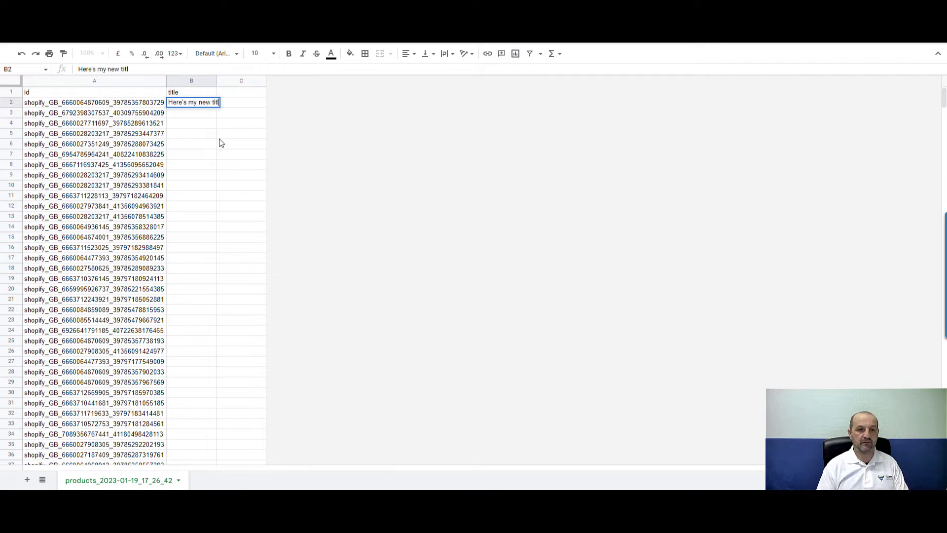
pyautogui.write('e')
pyautogui.press('Return')
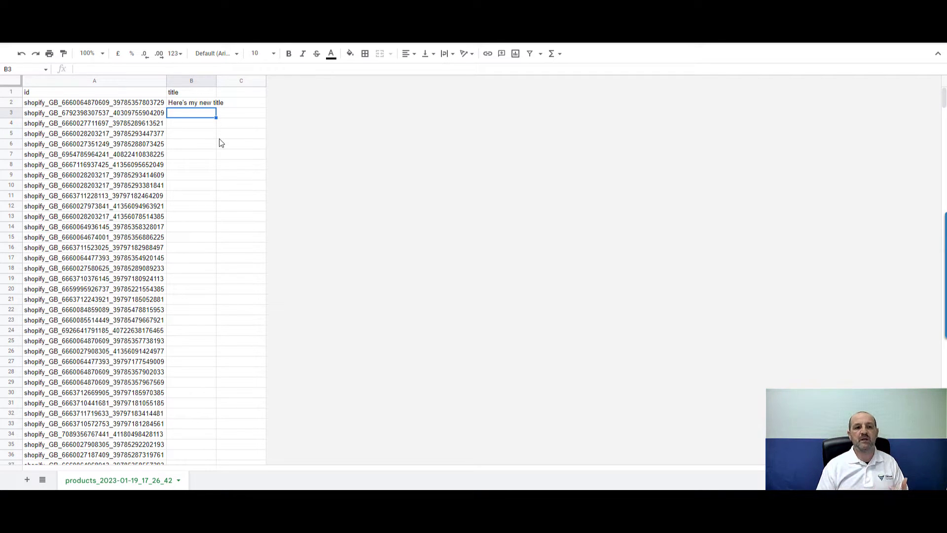
# Add a "description" header in cell C1, beside the title column
pyautogui.press('Up')
pyautogui.press('Up')
pyautogui.press('Right')
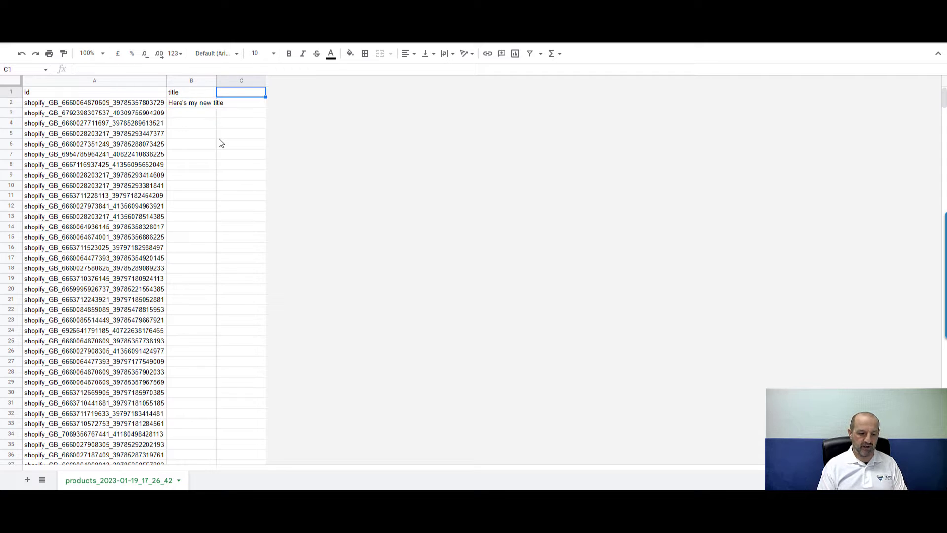
pyautogui.write('description')
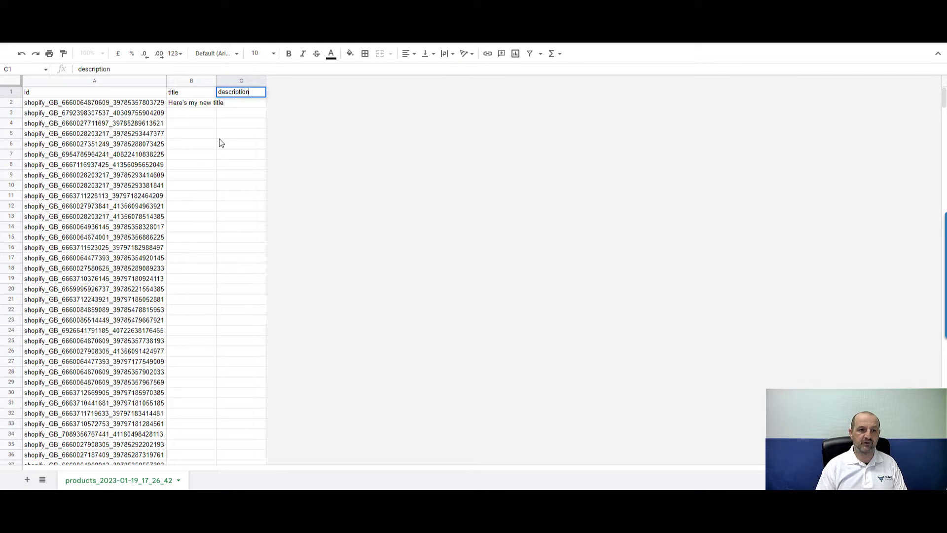
pyautogui.press('Return')
pyautogui.press('Up')
pyautogui.press('Left')
pyautogui.press('Down')
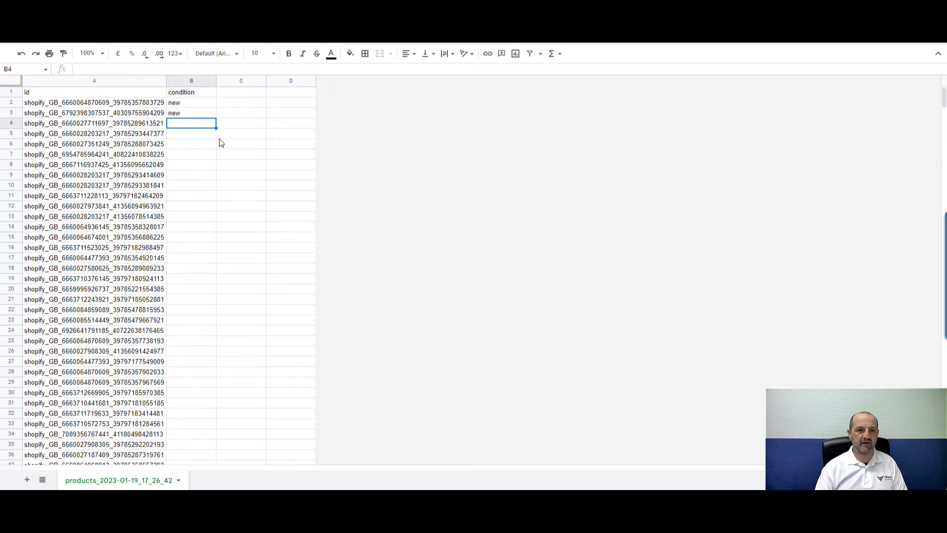
# Undo the edits and column deletions in the products sheet back to the full export that includes the item title column
pyautogui.hotkey('ctrl', 'z')
pyautogui.hotkey('ctrl', 'z')
pyautogui.hotkey('ctrl', 'z')
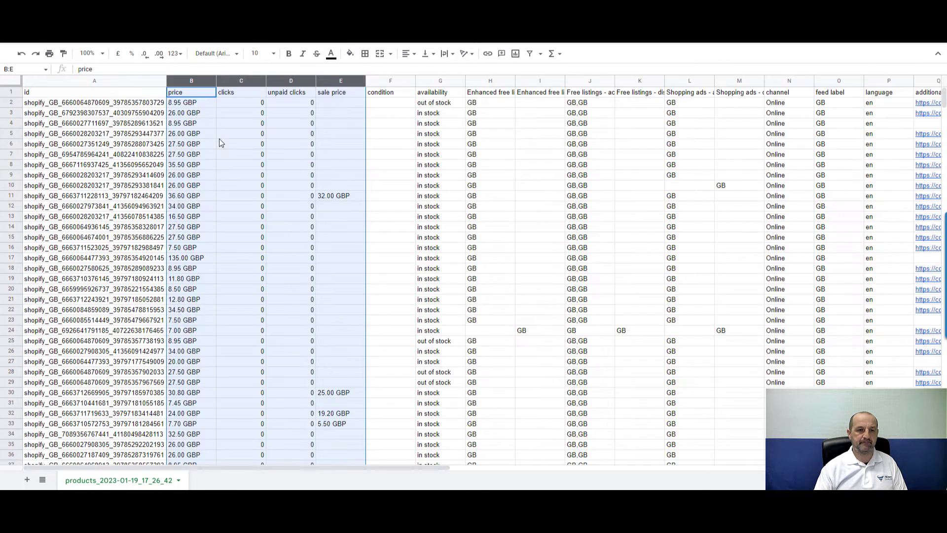
pyautogui.hotkey('ctrl', 'z')
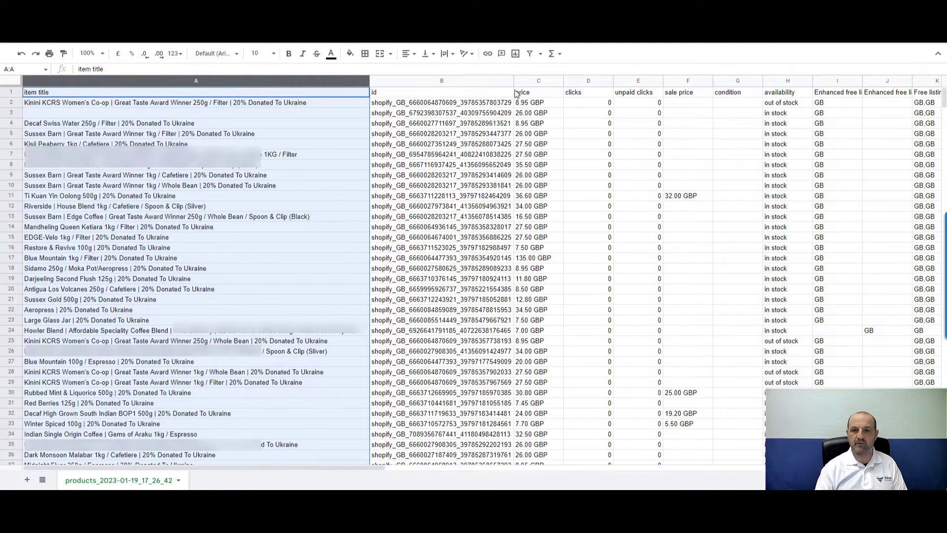
# Delete columns C to U, from price through custom label 0
pyautogui.click(528, 80)
pyautogui.hotkey('shift', 'Right')
pyautogui.hotkey('shift', 'Right')
pyautogui.hotkey('shift', 'Right')
pyautogui.hotkey('shift', 'Right')
pyautogui.hotkey('shift', 'Right')
pyautogui.hotkey('shift', 'Right')
pyautogui.hotkey('shift', 'Right')
pyautogui.hotkey('shift', 'Right')
pyautogui.hotkey('shift', 'Right')
pyautogui.hotkey('shift', 'Right')
pyautogui.hotkey('shift', 'Right')
pyautogui.hotkey('shift', 'Right')
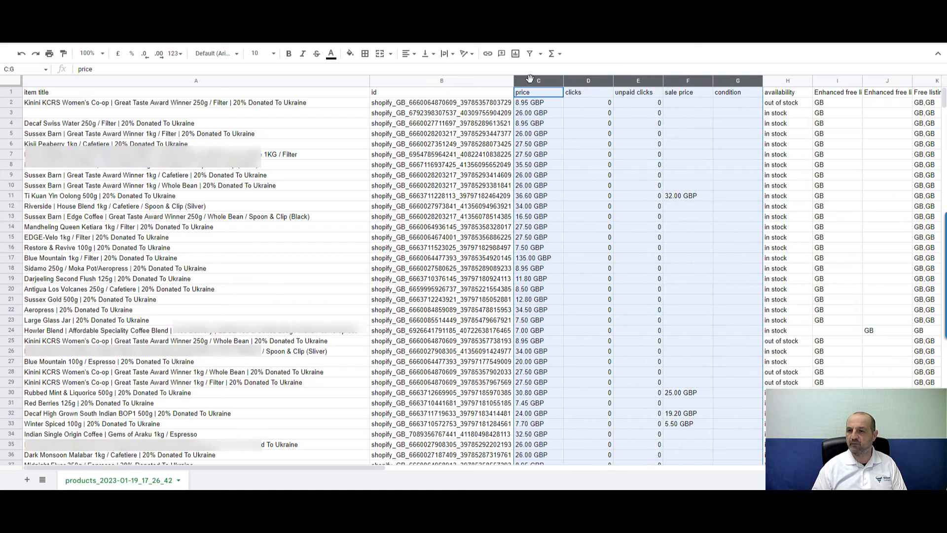
pyautogui.hotkey('shift', 'Right')
pyautogui.hotkey('shift', 'Right')
pyautogui.hotkey('shift', 'Right')
pyautogui.hotkey('shift', 'Right')
pyautogui.hotkey('shift', 'Right')
pyautogui.hotkey('shift', 'Right')
pyautogui.hotkey('shift', 'Right')
pyautogui.hotkey('shift', 'Right')
pyautogui.hotkey('shift', 'Right')
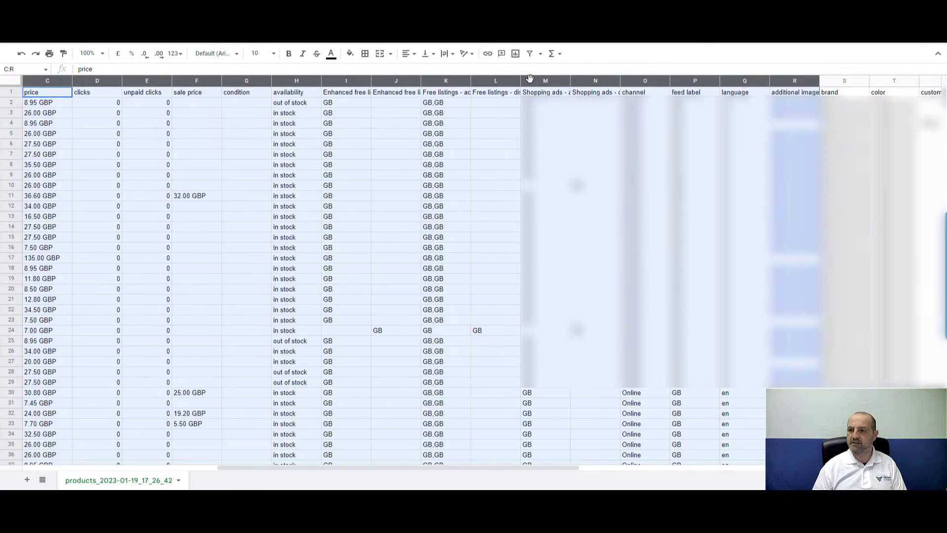
pyautogui.hotkey('shift', 'Left')
pyautogui.hotkey('shift', 'Left')
pyautogui.hotkey('shift', 'Left')
pyautogui.hotkey('shift', 'Left')
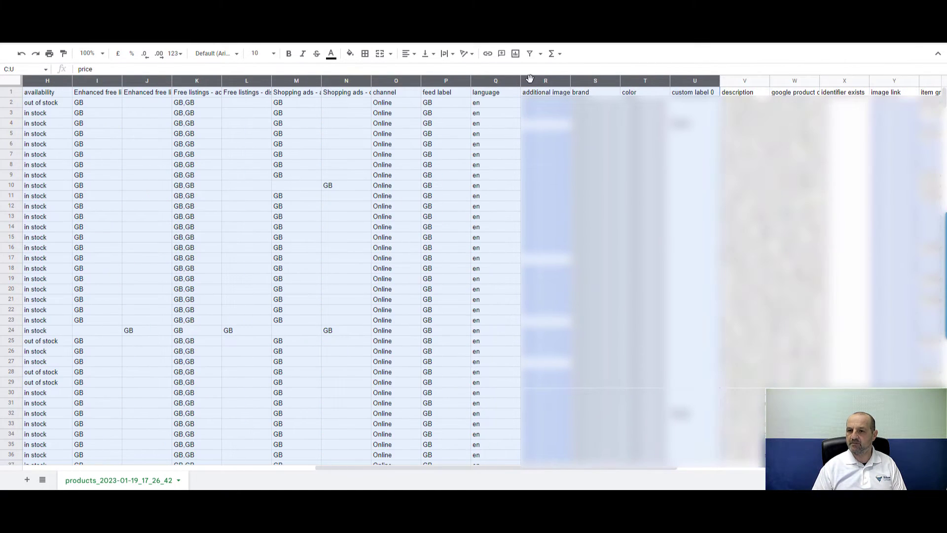
pyautogui.hotkey('shift', 'Right')
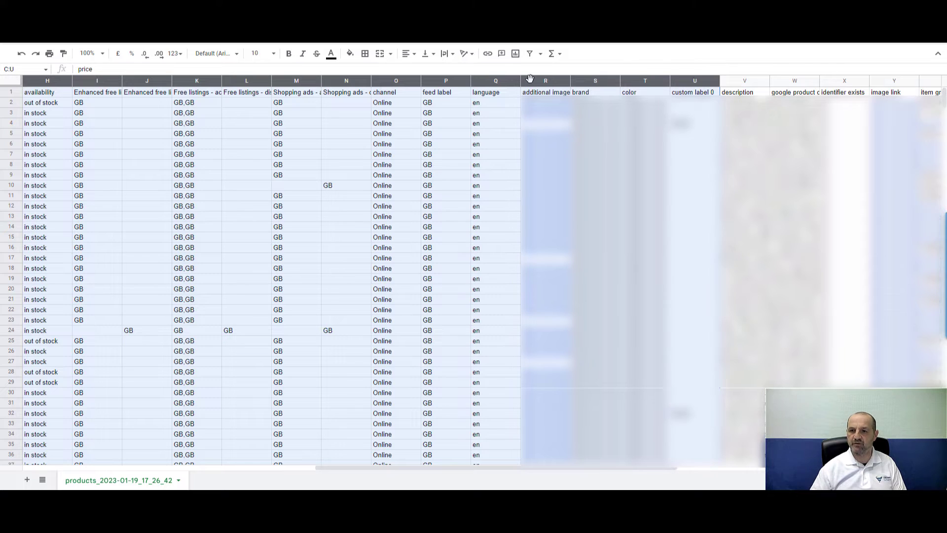
pyautogui.rightClick(452, 81)
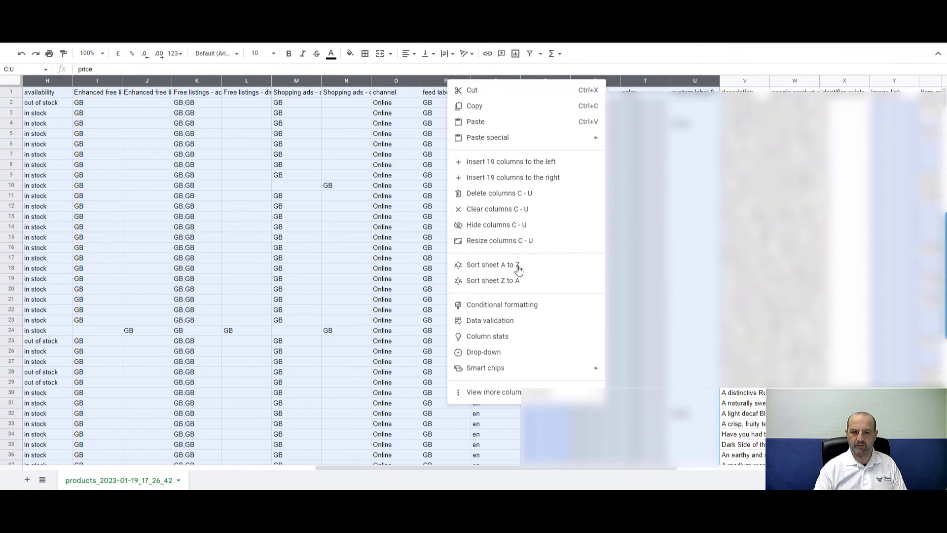
pyautogui.click(493, 192)
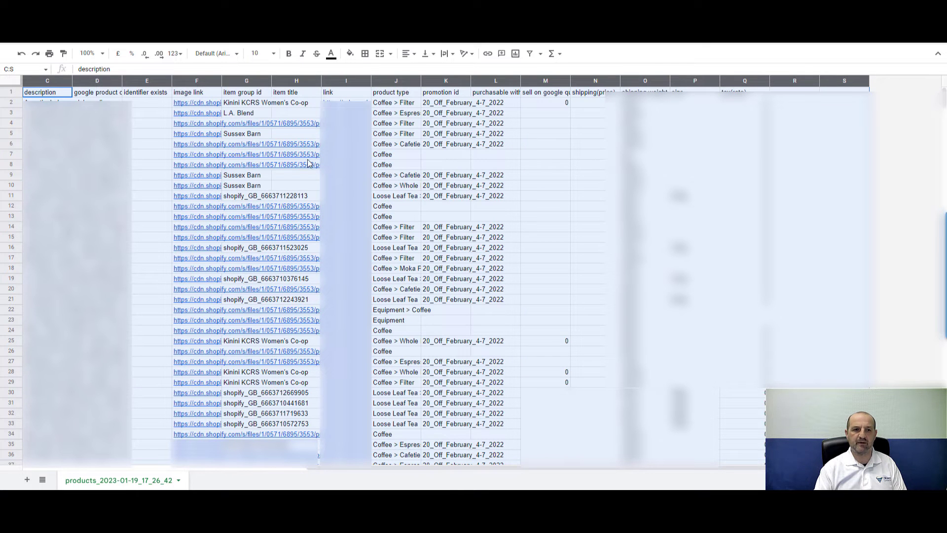
# Delete columns D to Q, from google product category through tax(rate), keeping the description column
pyautogui.click(139, 105)
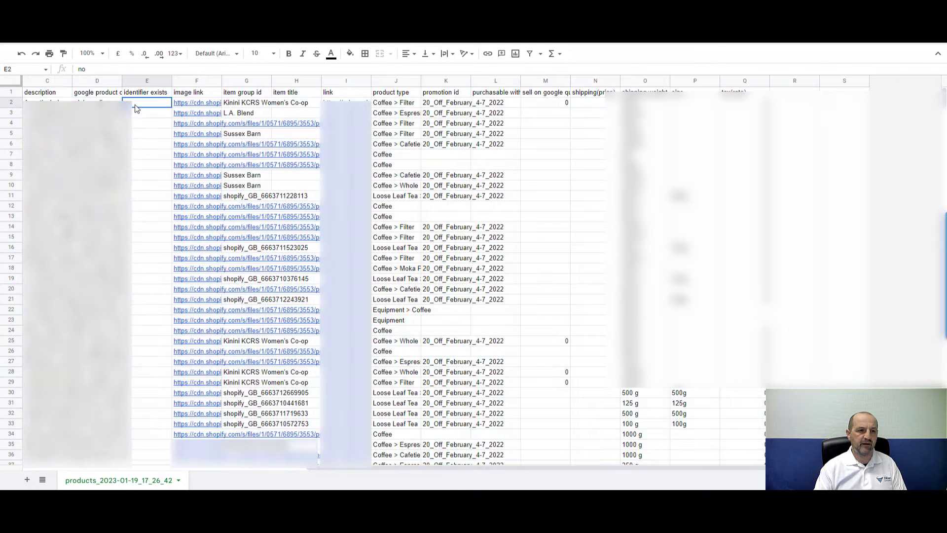
pyautogui.click(103, 97)
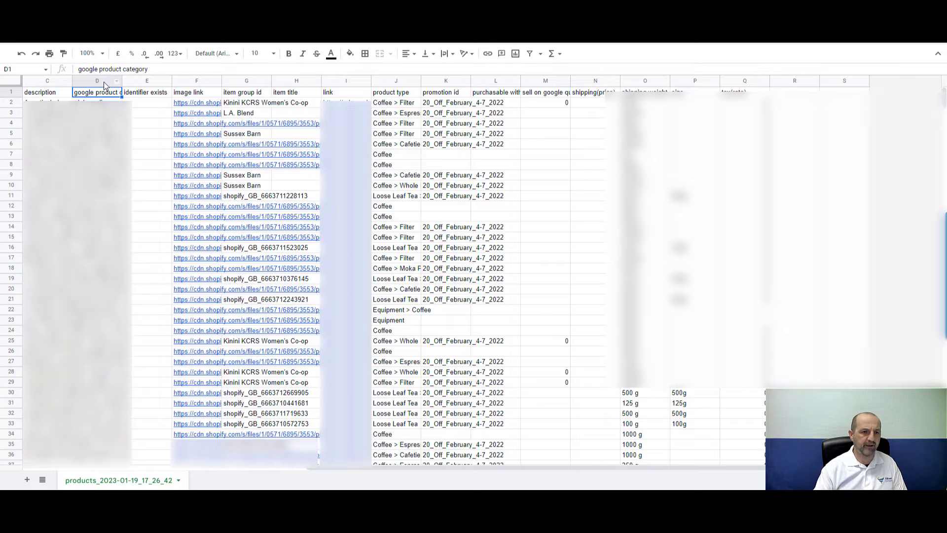
pyautogui.click(102, 80)
pyautogui.hotkey('shift', 'Right')
pyautogui.hotkey('shift', 'Right')
pyautogui.hotkey('shift', 'Right')
pyautogui.hotkey('shift', 'Right')
pyautogui.hotkey('shift', 'Right')
pyautogui.hotkey('shift', 'Right')
pyautogui.hotkey('shift', 'Right')
pyautogui.hotkey('shift', 'Right')
pyautogui.hotkey('shift', 'Right')
pyautogui.hotkey('shift', 'Right')
pyautogui.hotkey('shift', 'Right')
pyautogui.hotkey('shift', 'Right')
pyautogui.hotkey('shift', 'Right')
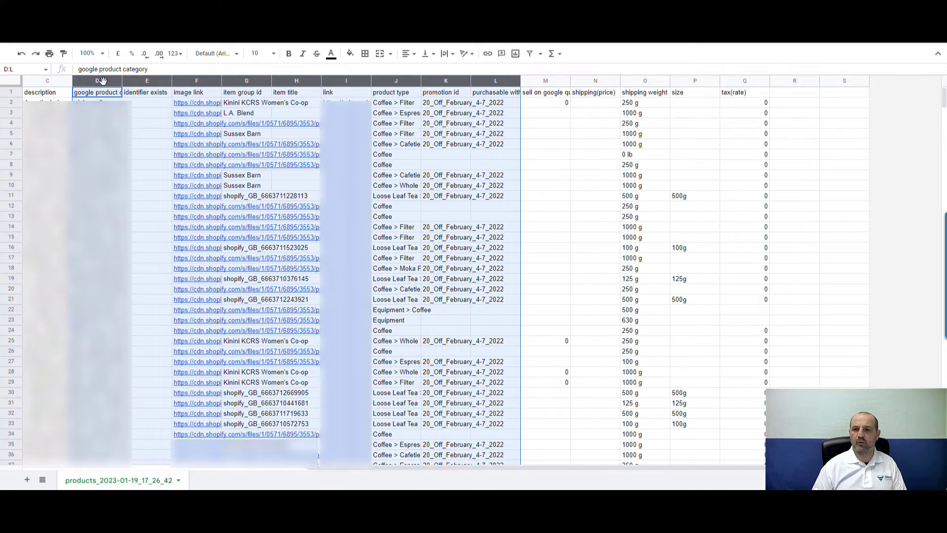
pyautogui.rightClick(102, 80)
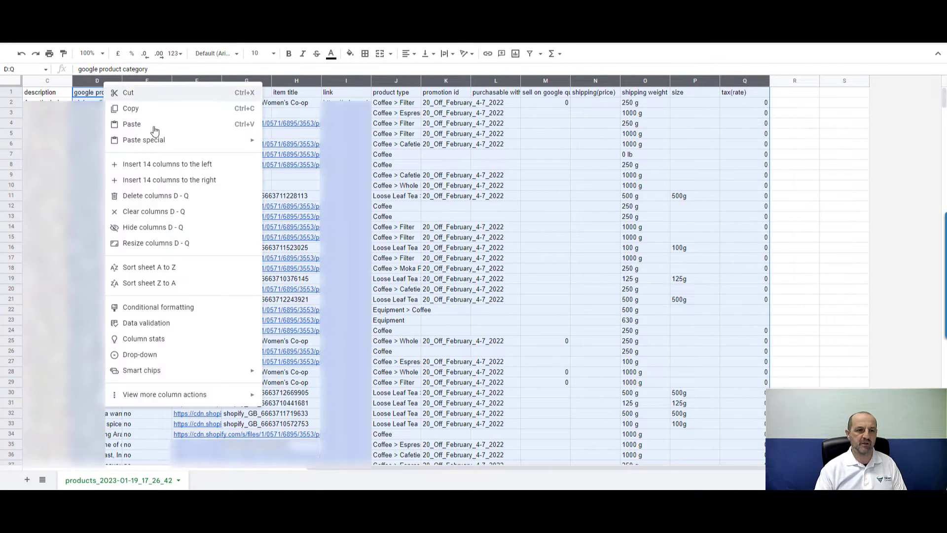
pyautogui.click(155, 195)
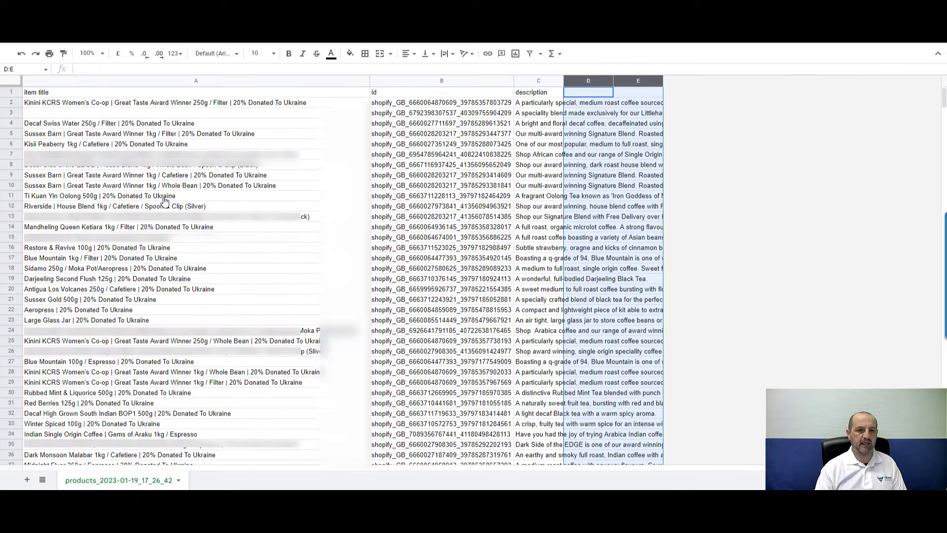
# Move the id column in front of item title and widen the description column to about three times its width
pyautogui.click(384, 105)
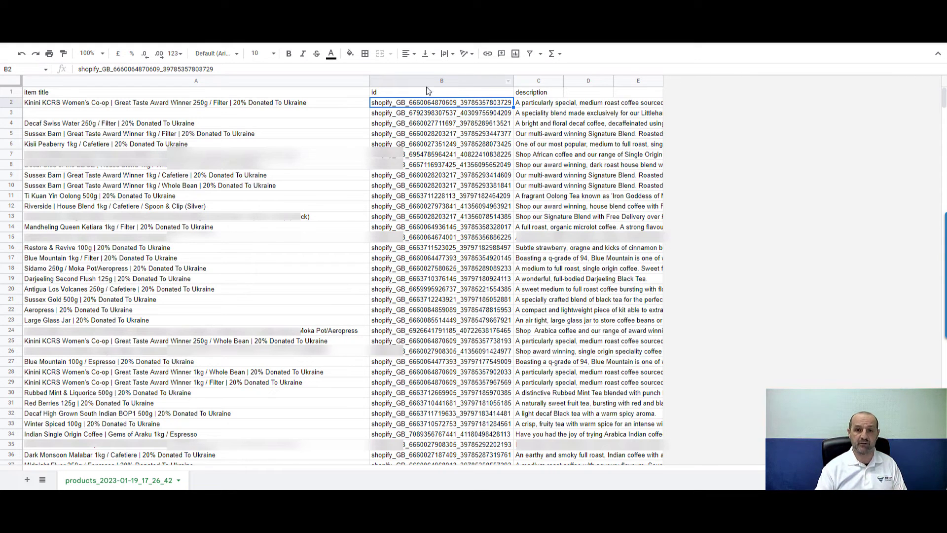
pyautogui.click(413, 80)
pyautogui.moveTo(414, 80); pyautogui.dragTo(189, 104)
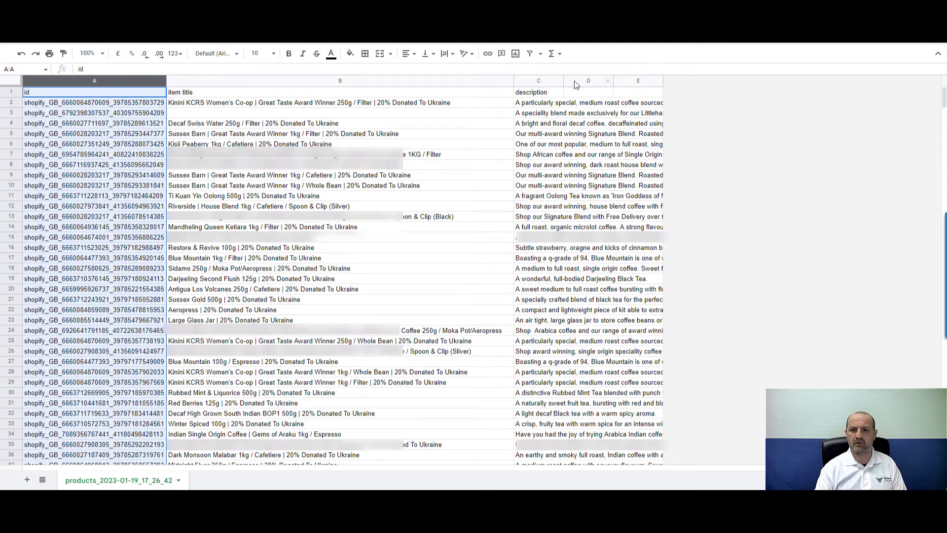
pyautogui.moveTo(561, 81); pyautogui.dragTo(668, 81)
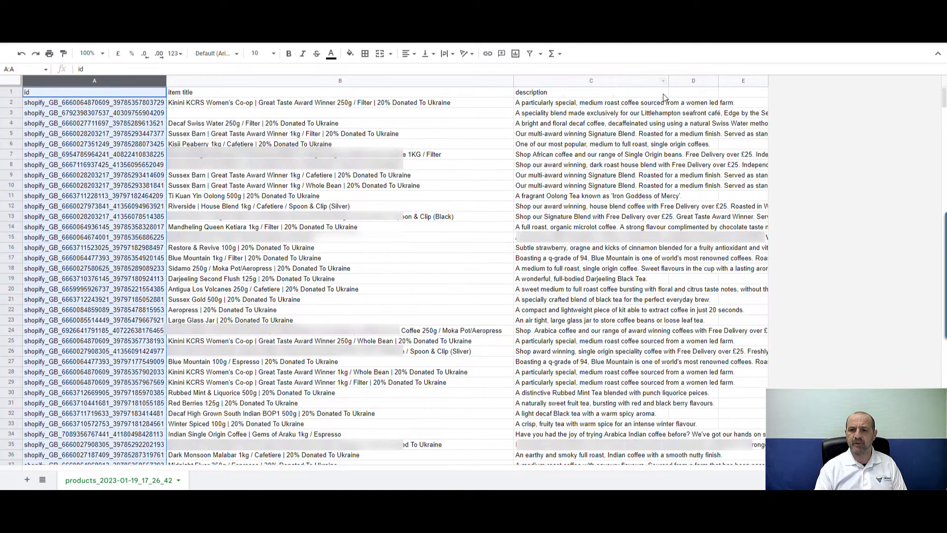
pyautogui.click(323, 105)
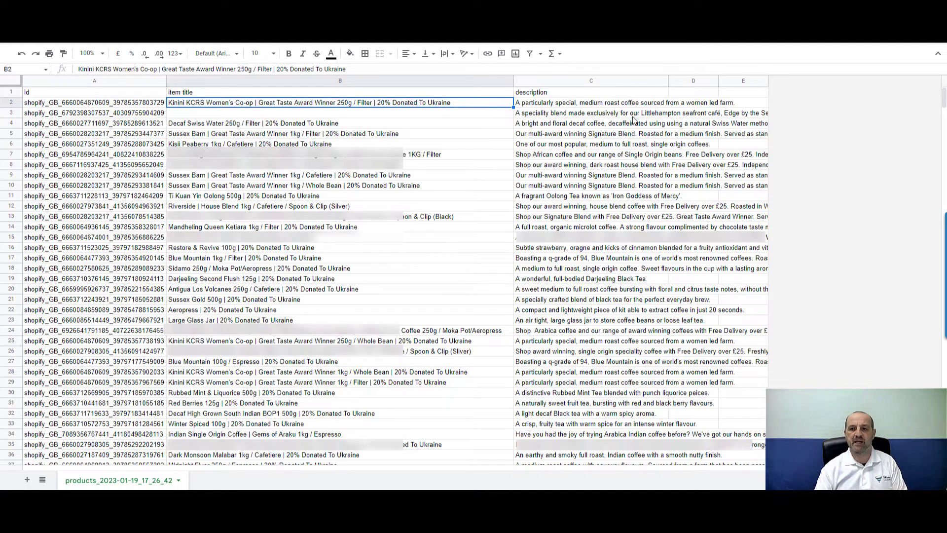
pyautogui.click(689, 95)
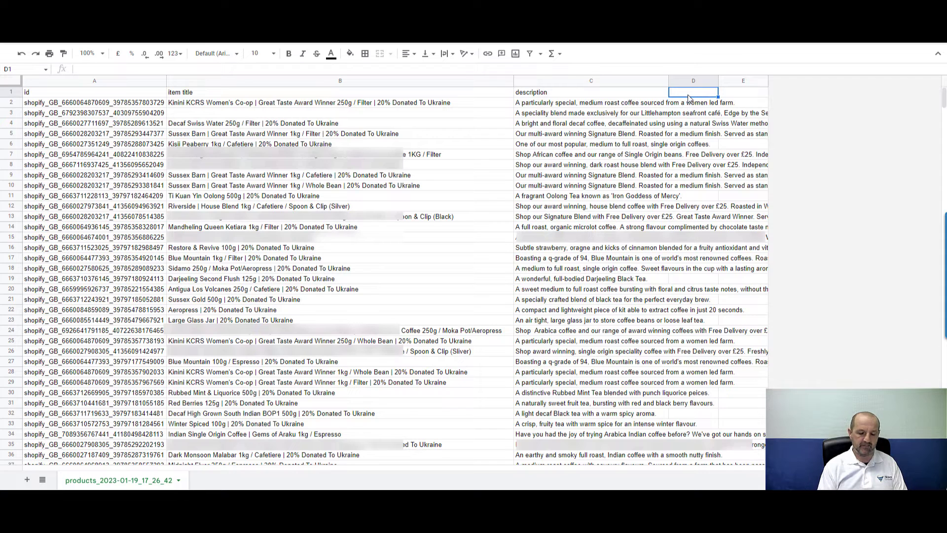
pyautogui.doubleClick(689, 94)
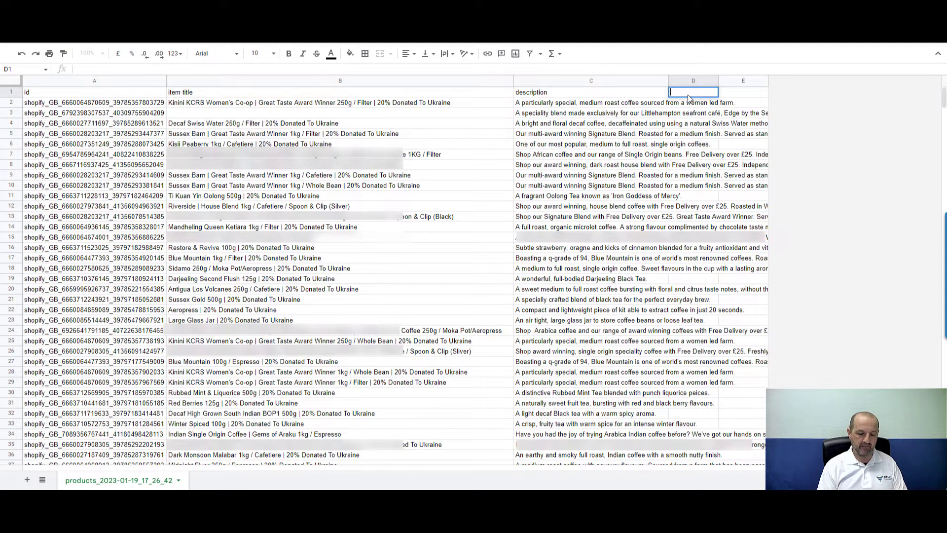
pyautogui.write('avail')
pyautogui.press('BackSpace')
pyautogui.press('BackSpace')
pyautogui.press('BackSpace')
pyautogui.press('BackSpace')
pyautogui.press('BackSpace')
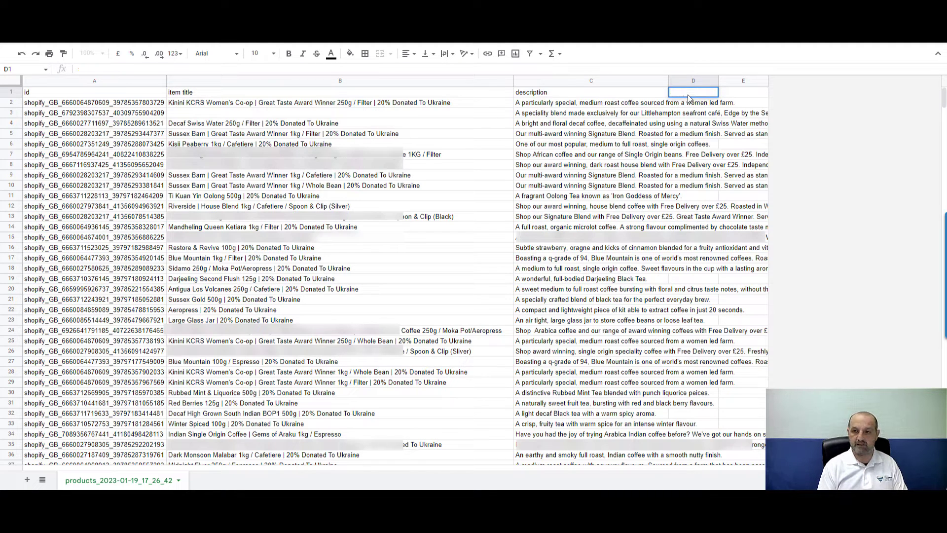
pyautogui.press('Escape')
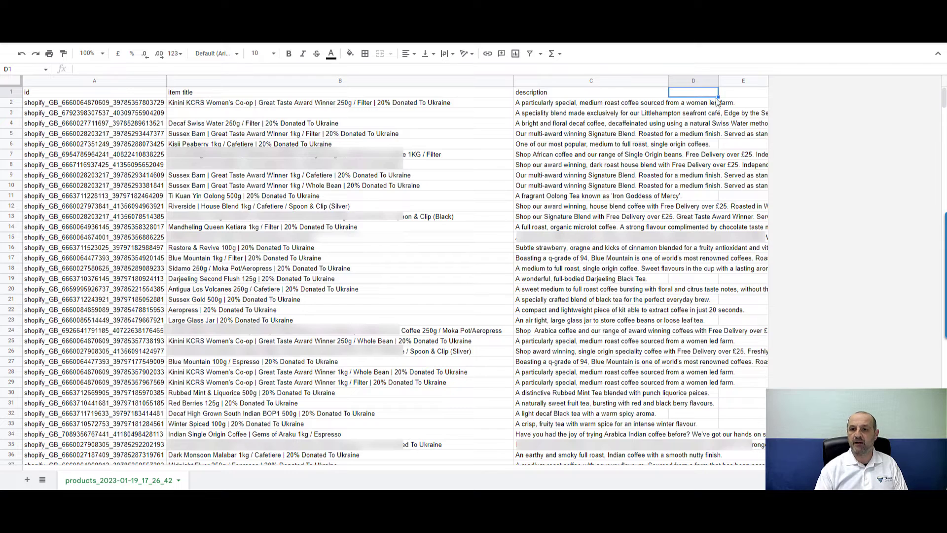
# Add a condition column in D1 and fill D2 to D5 with new, new, used and new
pyautogui.write('condition')
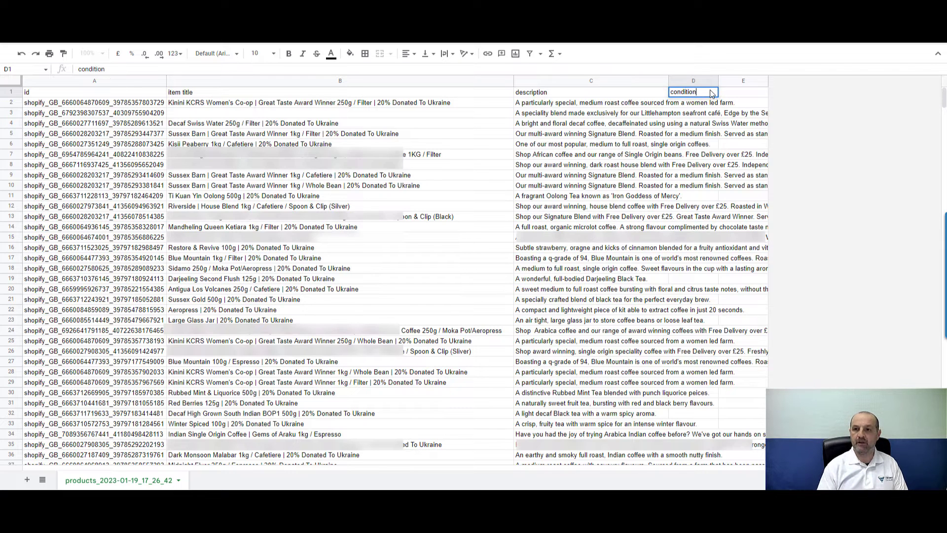
pyautogui.press('Return')
pyautogui.write('new')
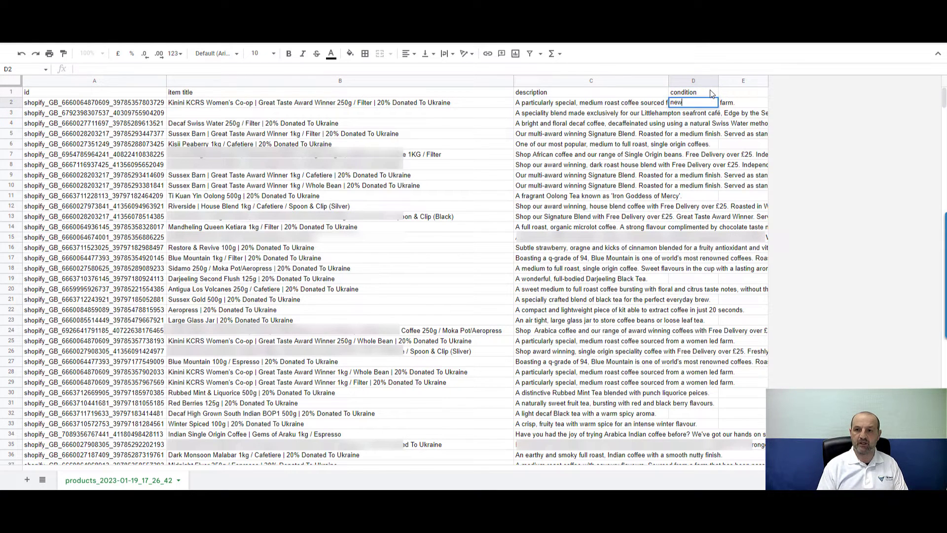
pyautogui.press('Return')
pyautogui.write('new')
pyautogui.press('Return')
pyautogui.write('used')
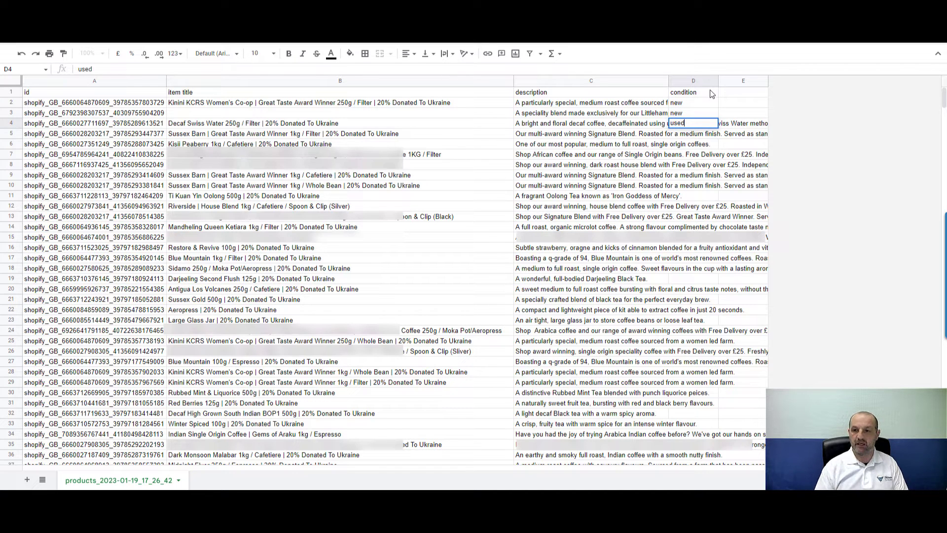
pyautogui.press('Return')
pyautogui.write('new')
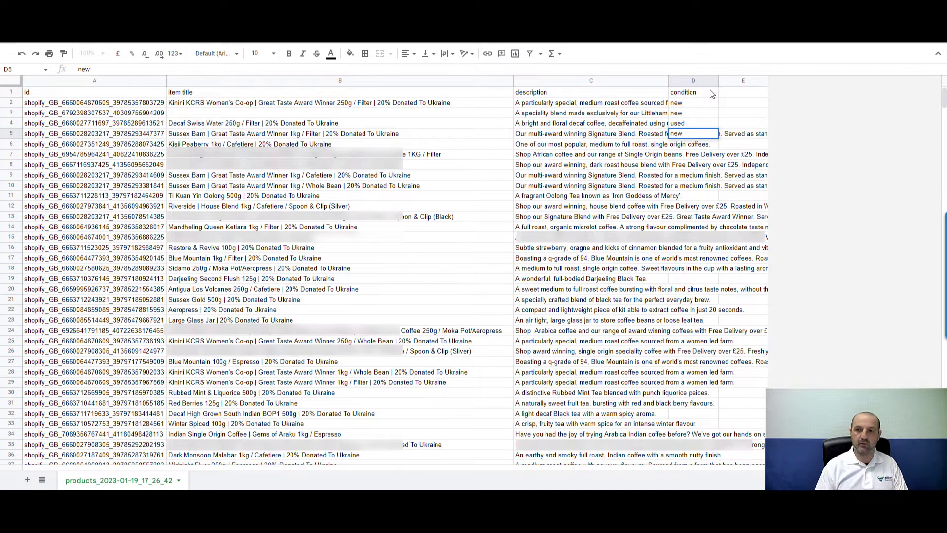
pyautogui.press('Return')
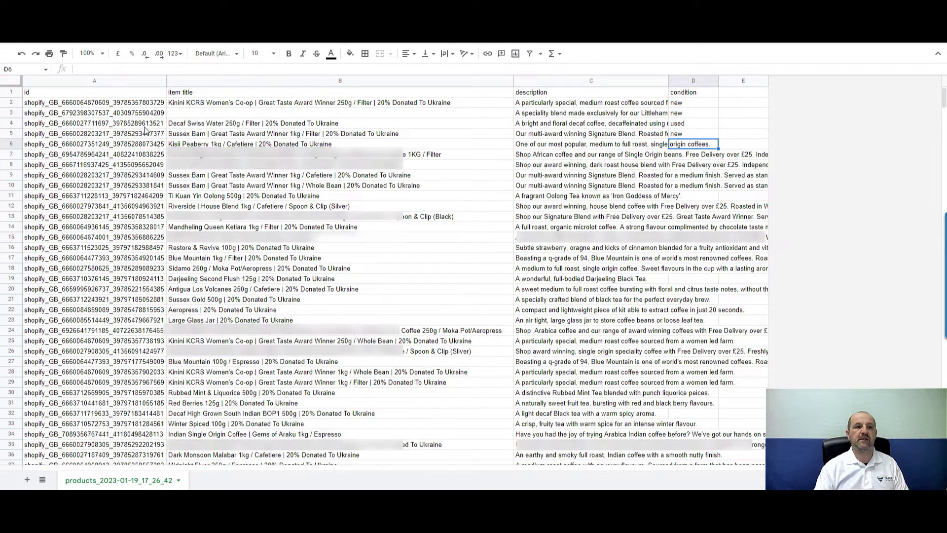
pyautogui.click(205, 104)
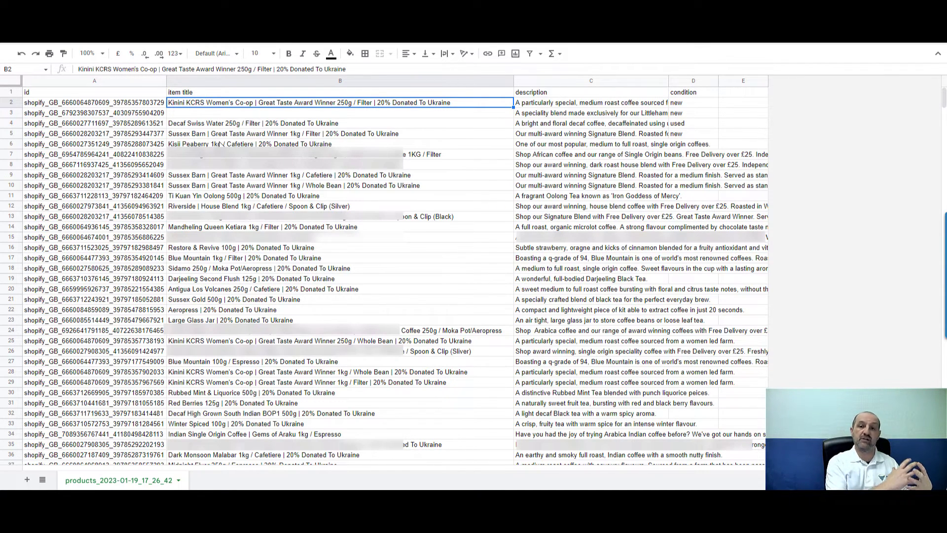
pyautogui.press('Right')
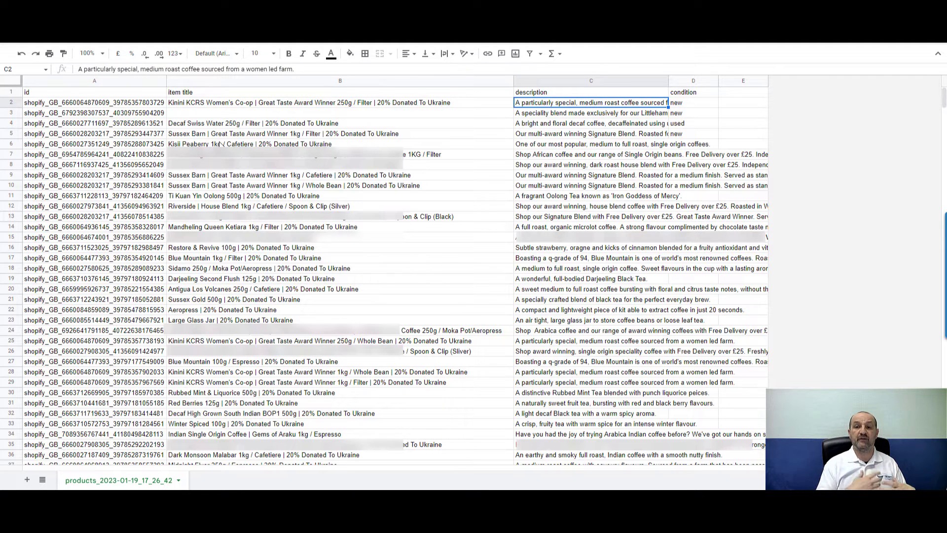
pyautogui.press('Right')
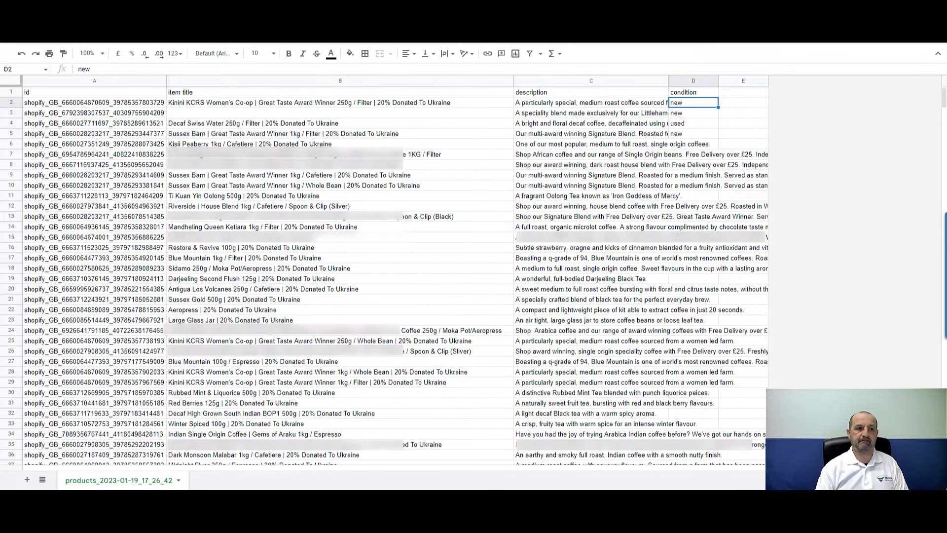
# Switch to Google Merchant Center and start a supplemental feed named Test with Google Sheets as its input method
pyautogui.hotkey('ctrl', 'Tab')
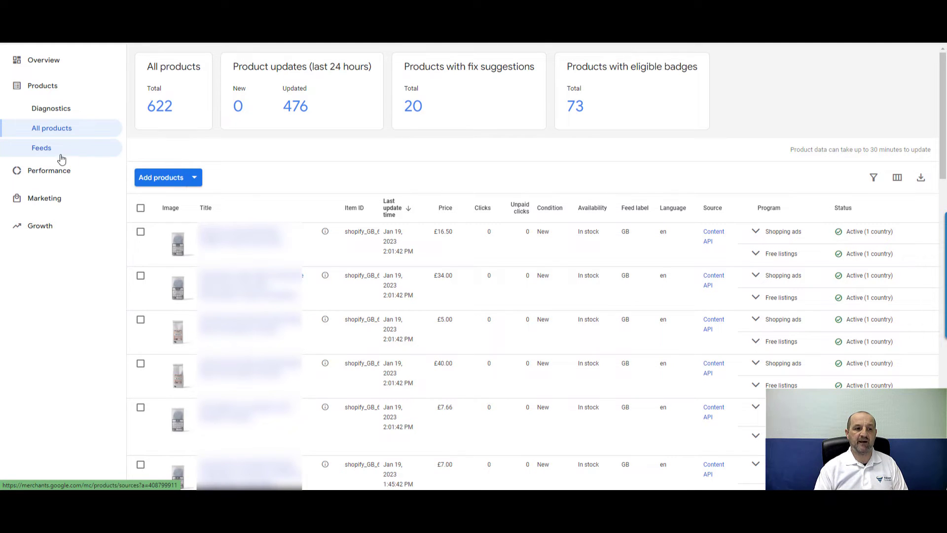
pyautogui.click(42, 155)
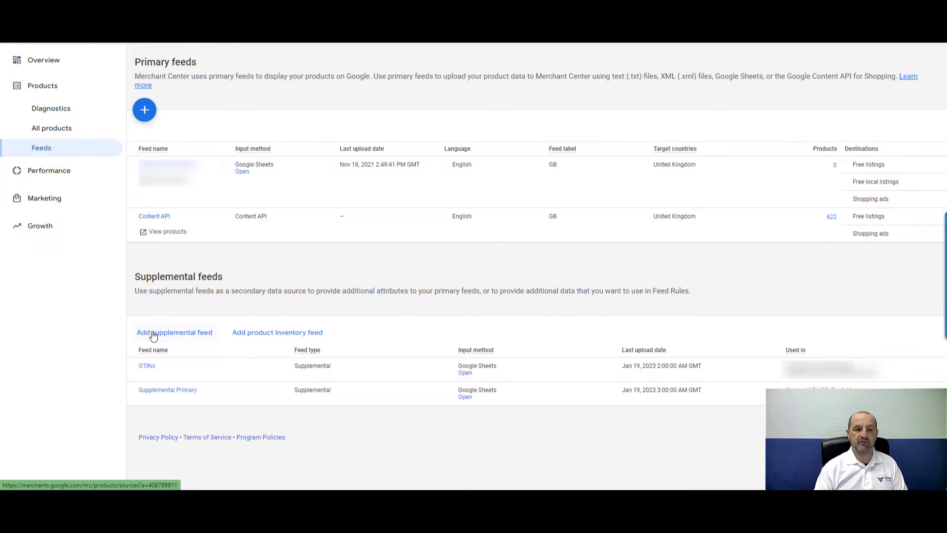
pyautogui.click(178, 334)
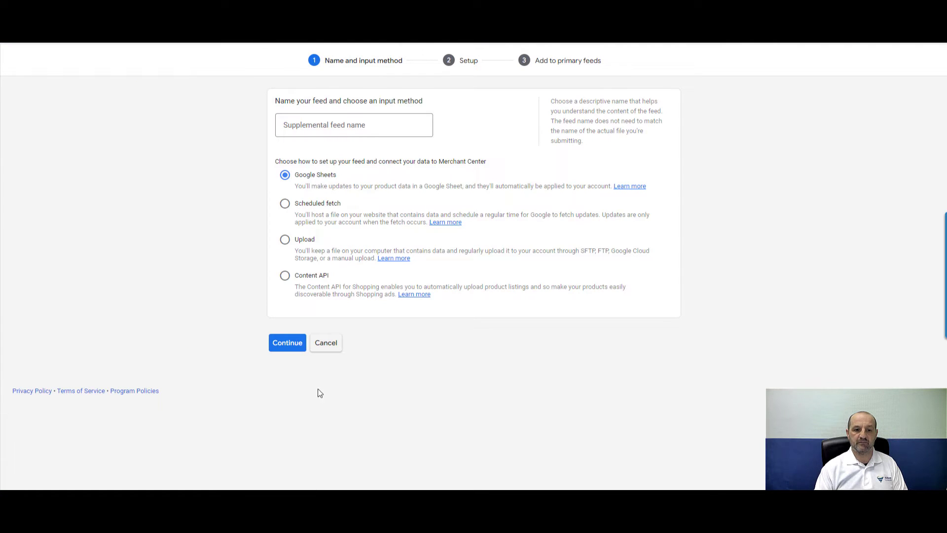
pyautogui.click(298, 344)
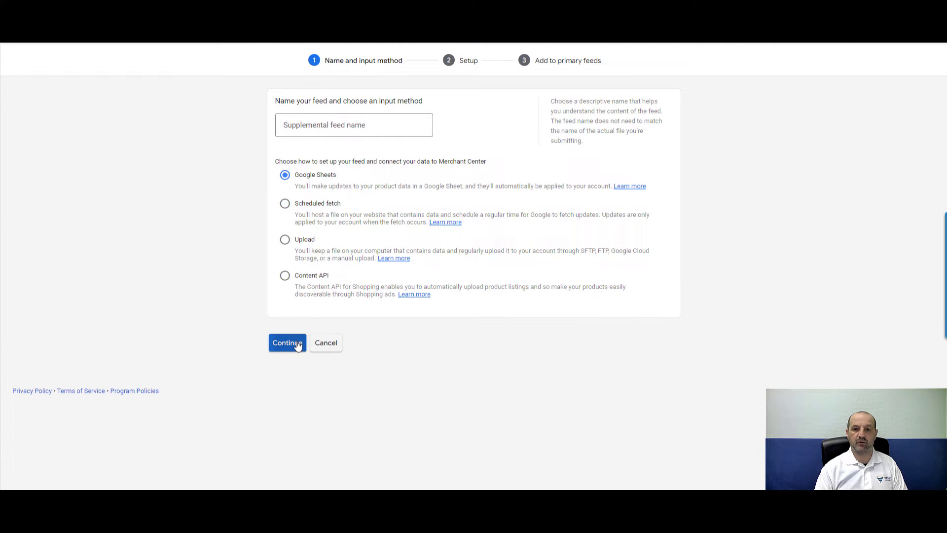
pyautogui.click(324, 124)
pyautogui.write('Test')
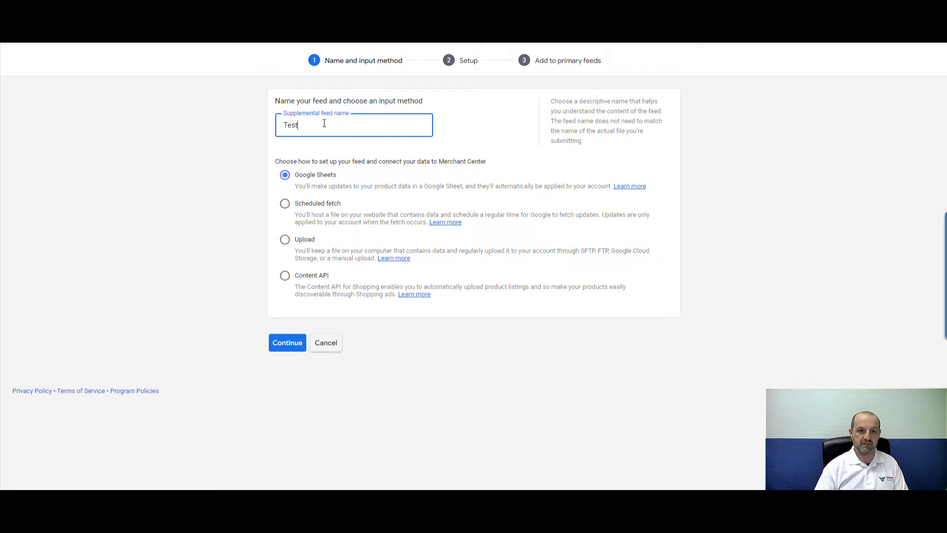
pyautogui.click(288, 344)
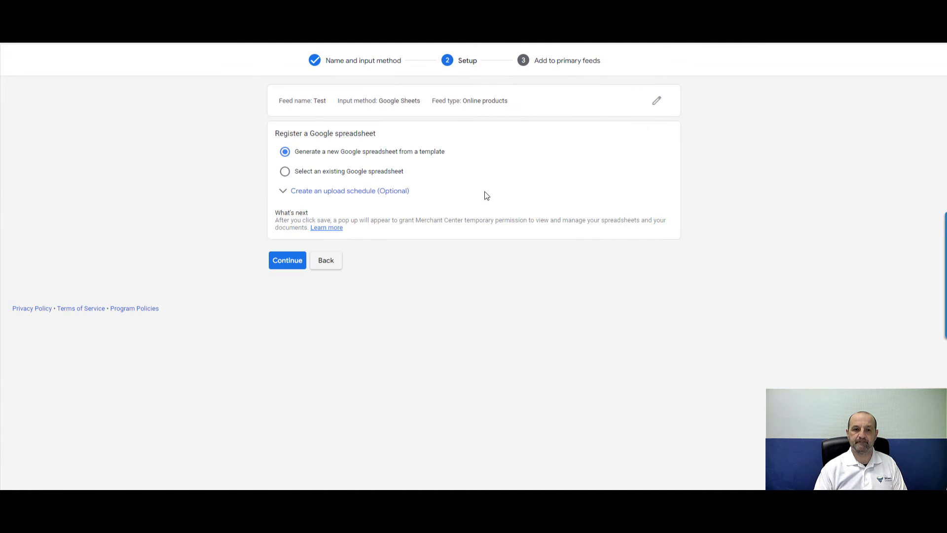
# Register the existing Untitled spreadsheet for the feed, with a daily fetch at 12:00 AM in the Greenwich Mean Time (London) zone
pyautogui.click(307, 176)
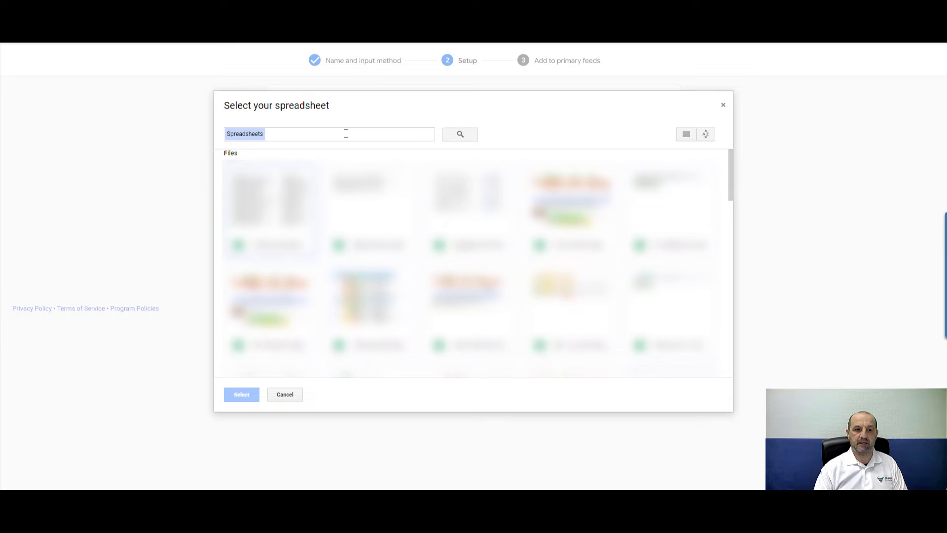
pyautogui.doubleClick(286, 195)
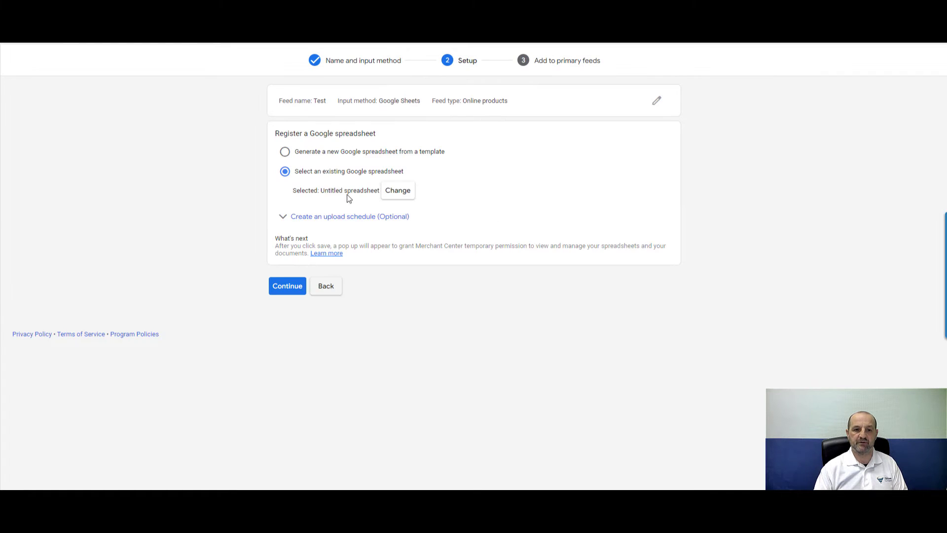
pyautogui.click(283, 217)
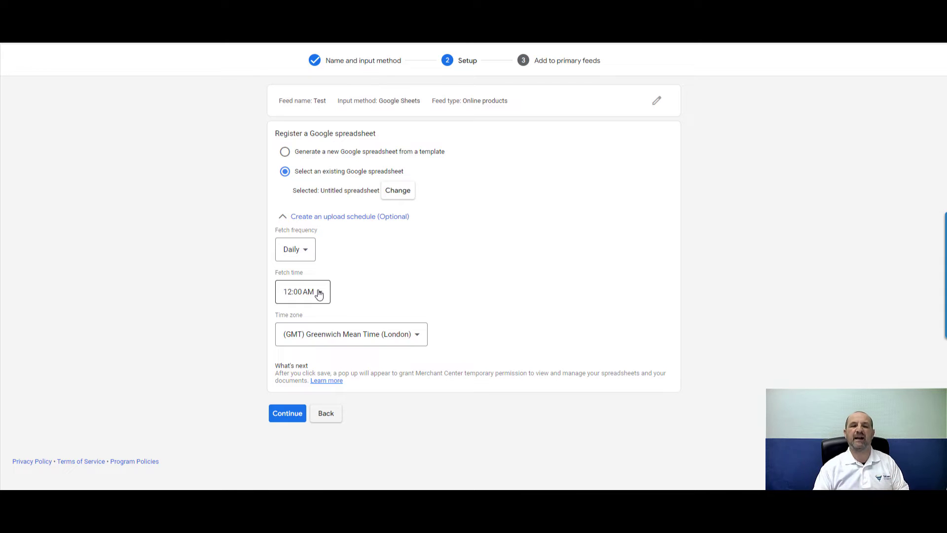
pyautogui.click(283, 417)
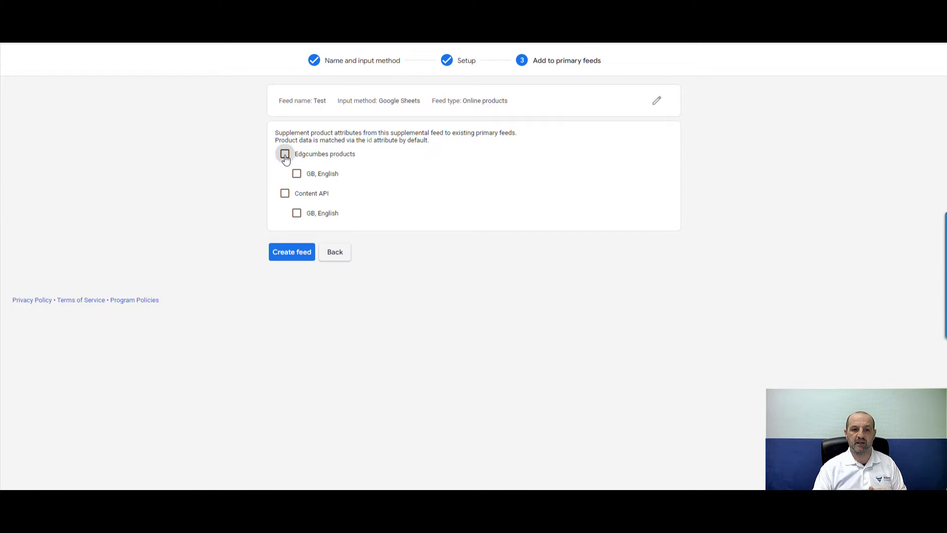
# Link the feed to the Edgcumbes products and Content API primary feeds for GB, English, and create it
pyautogui.click(285, 154)
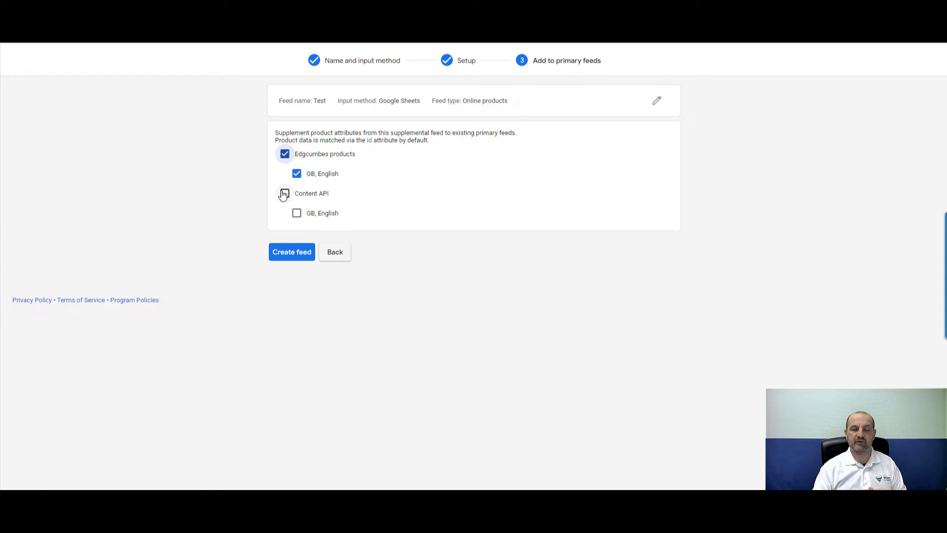
pyautogui.click(285, 194)
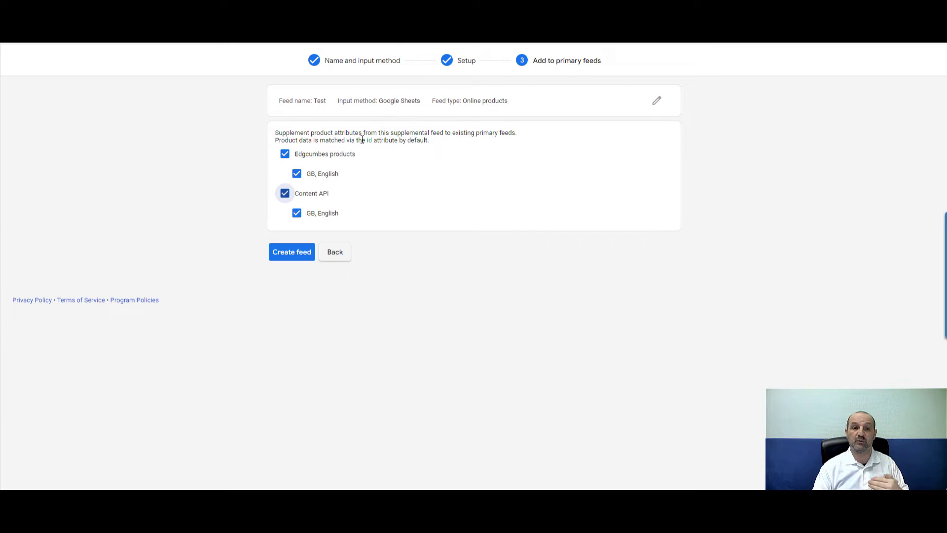
pyautogui.click(295, 258)
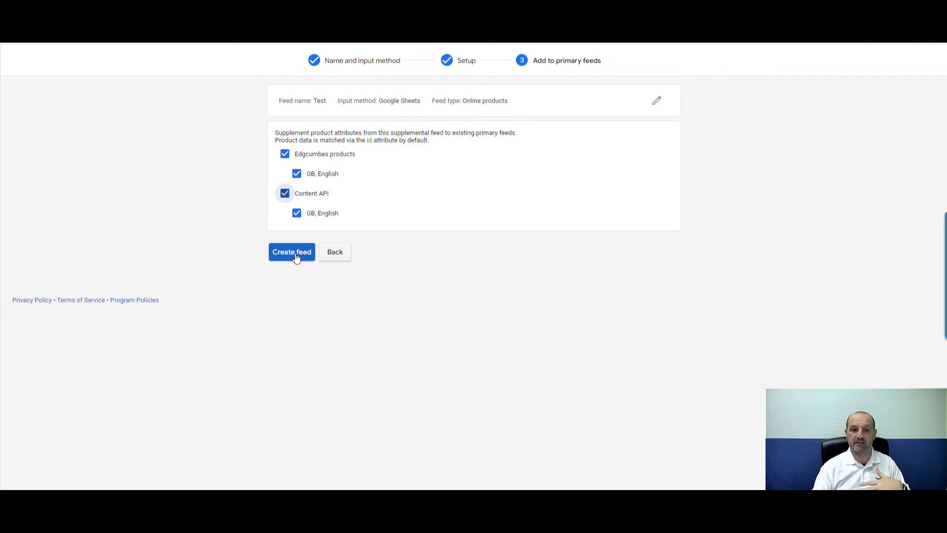
pyautogui.click(296, 258)
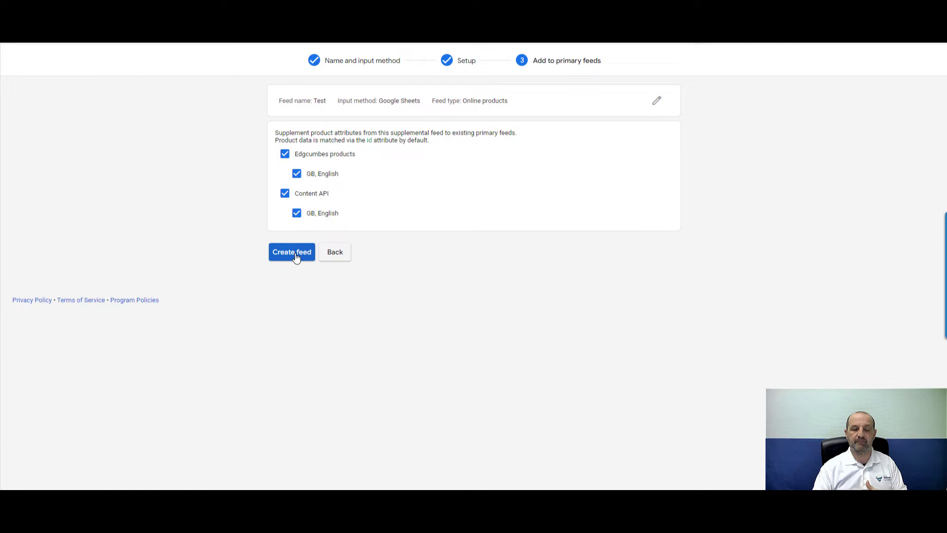
pyautogui.click(296, 257)
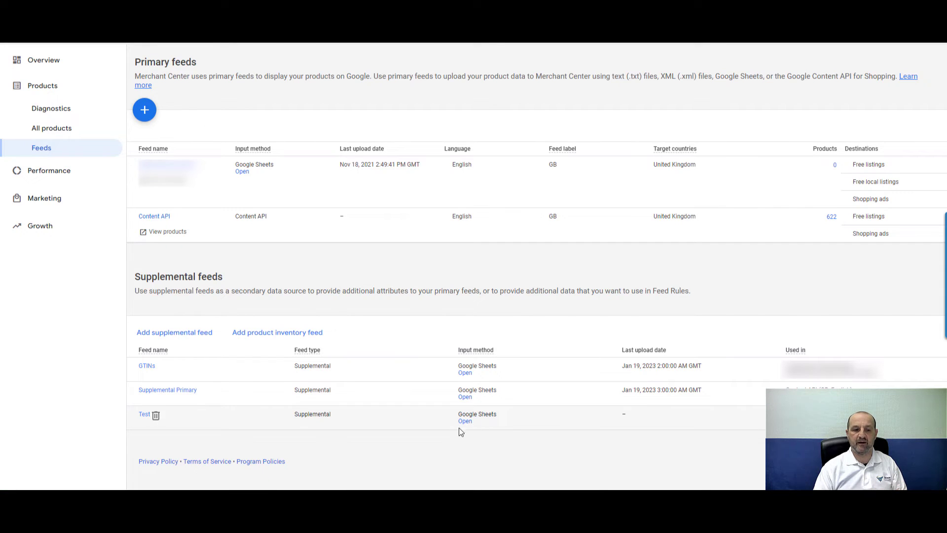
# Try to delete the Test supplemental feed
pyautogui.click(156, 416)
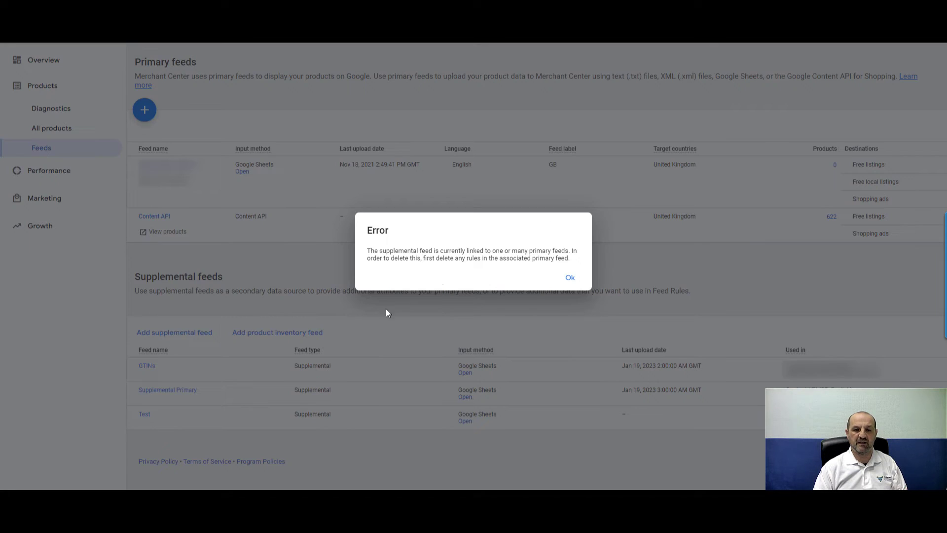
pyautogui.click(570, 279)
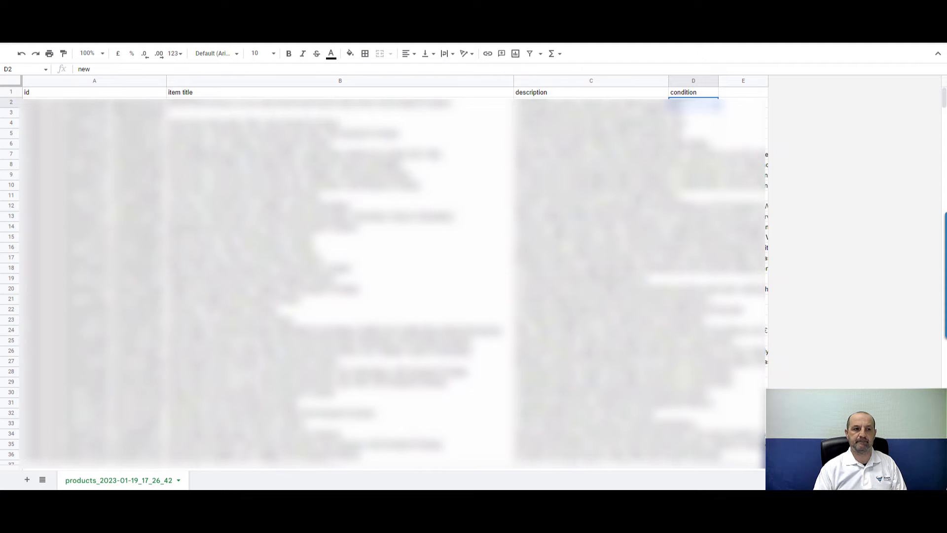
# Switch to the products sheet in Google Sheets and delete columns A to D, from id through condition
pyautogui.click(107, 80)
pyautogui.hotkey('shift', 'Right')
pyautogui.hotkey('shift', 'Right')
pyautogui.hotkey('shift', 'Right')
pyautogui.hotkey('shift', 'Right')
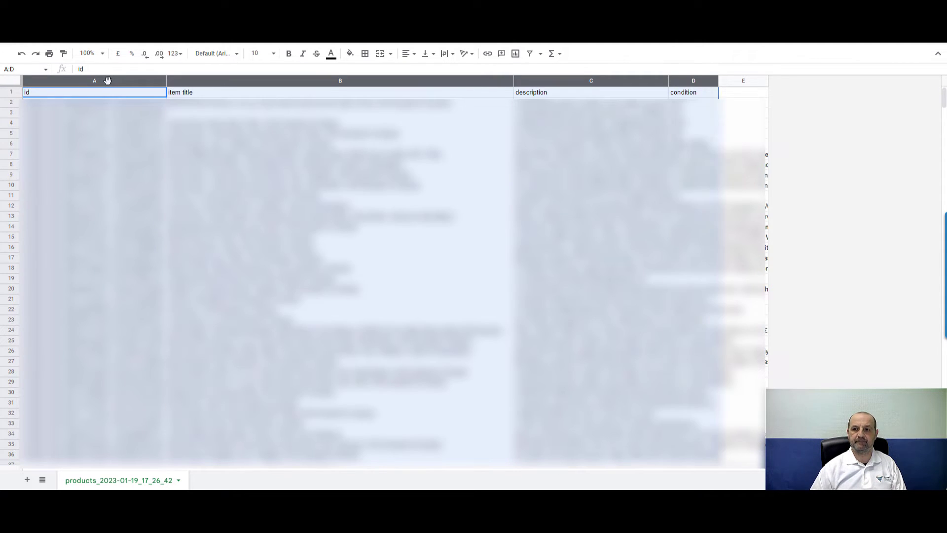
pyautogui.rightClick(107, 83)
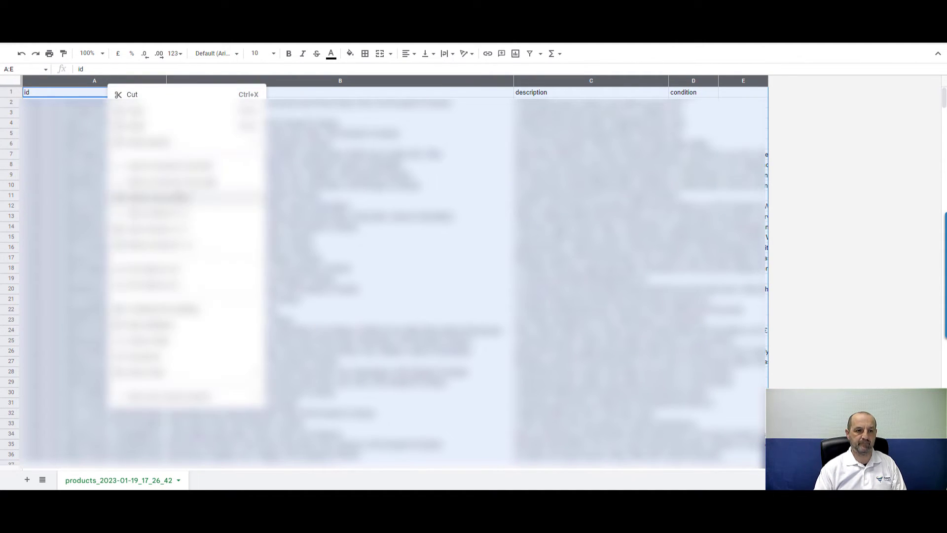
pyautogui.click(180, 196)
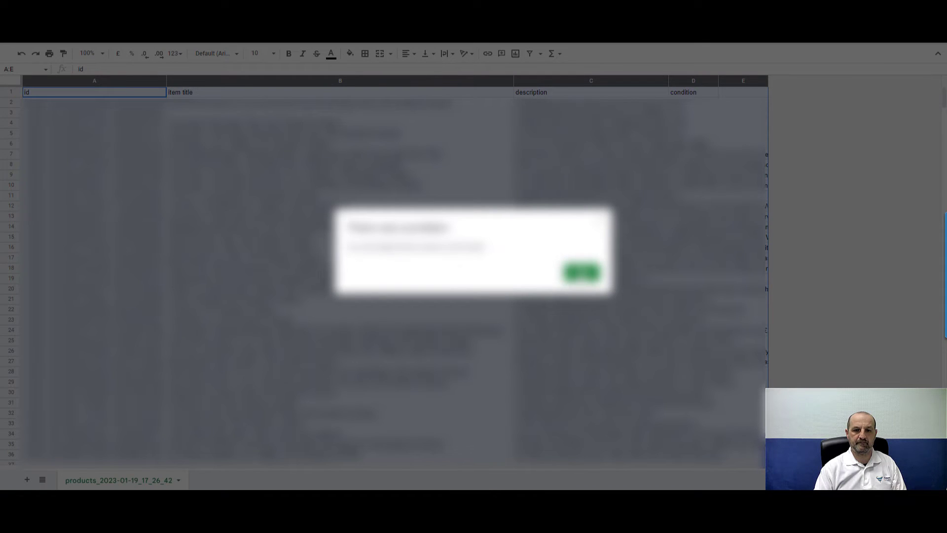
pyautogui.click(582, 272)
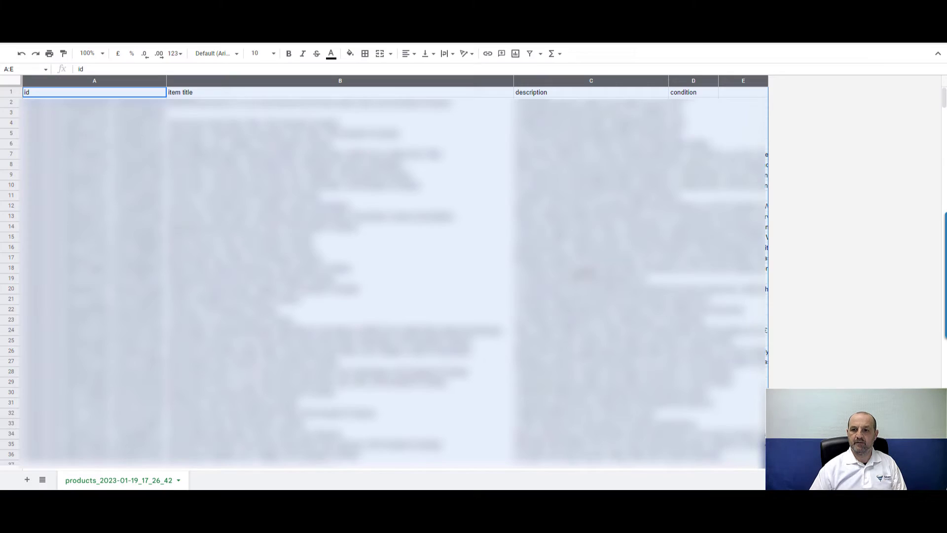
pyautogui.hotkey('shift', 'Left')
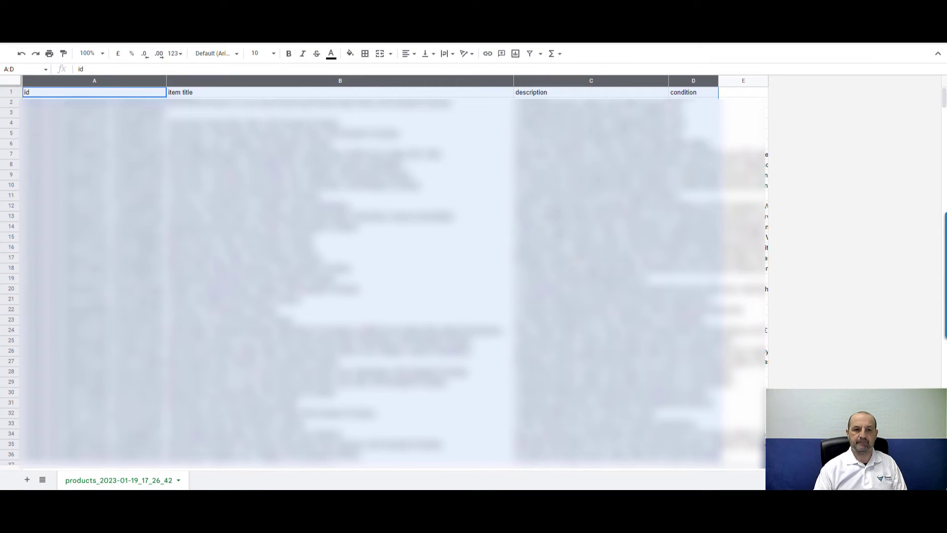
pyautogui.rightClick(491, 81)
pyautogui.click(541, 197)
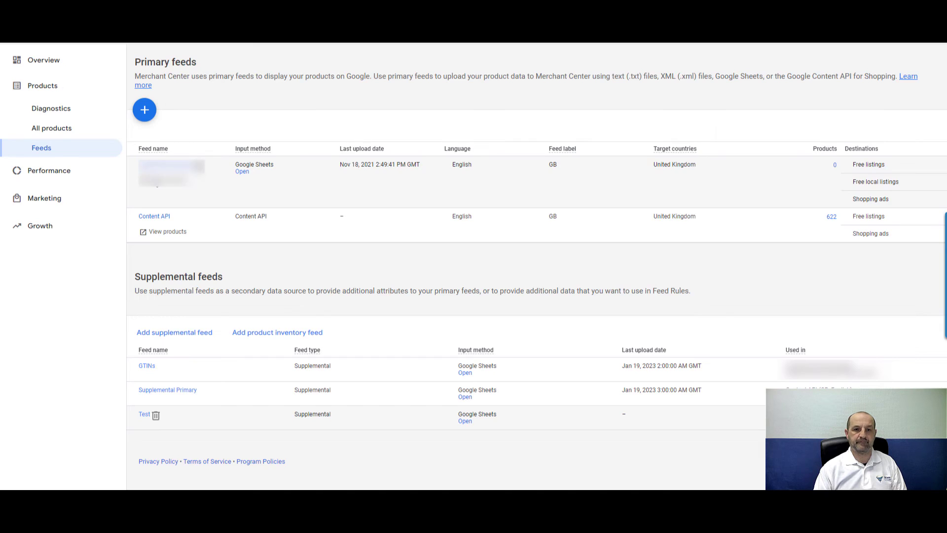
# Switch back to Google Merchant Center and try again to delete the Test supplemental feed
pyautogui.click(156, 415)
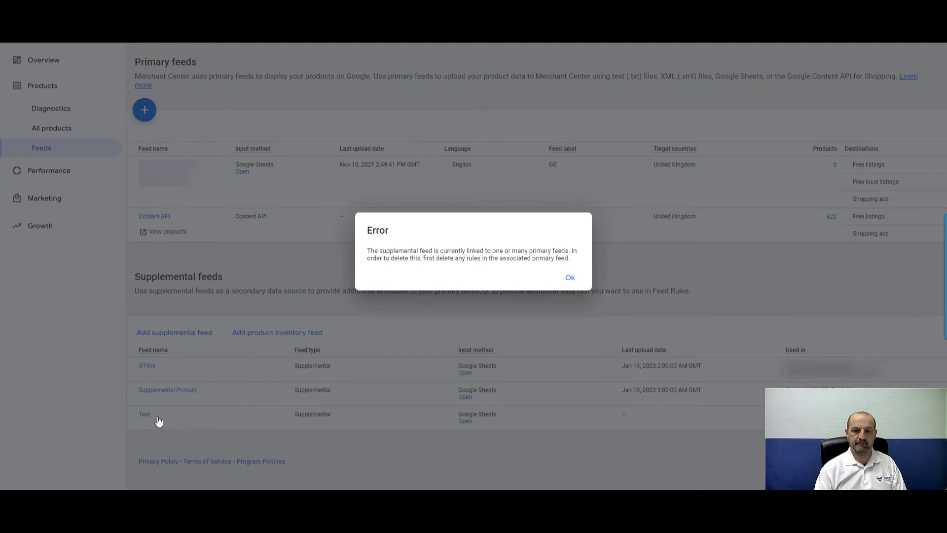
pyautogui.click(567, 278)
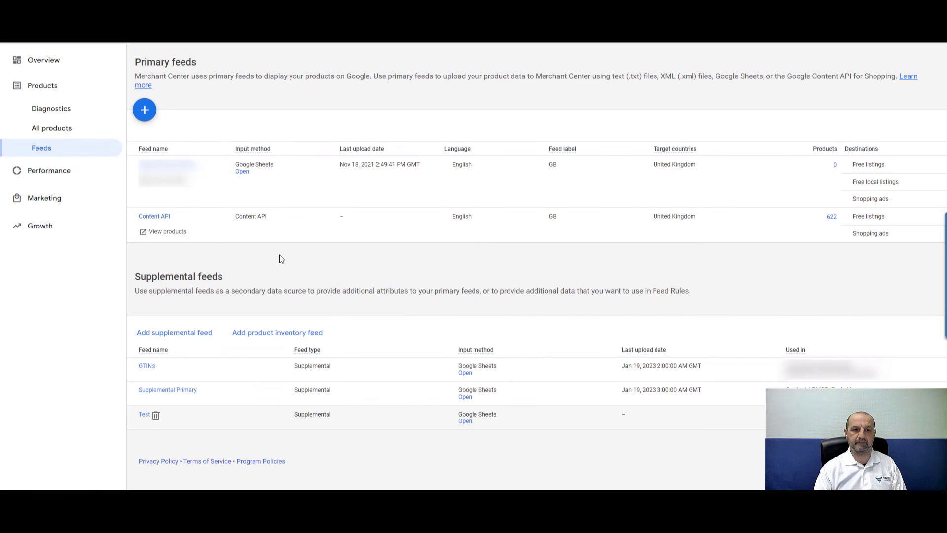
# Open the settings of the Content API primary feed and return to the feeds overview
pyautogui.click(160, 220)
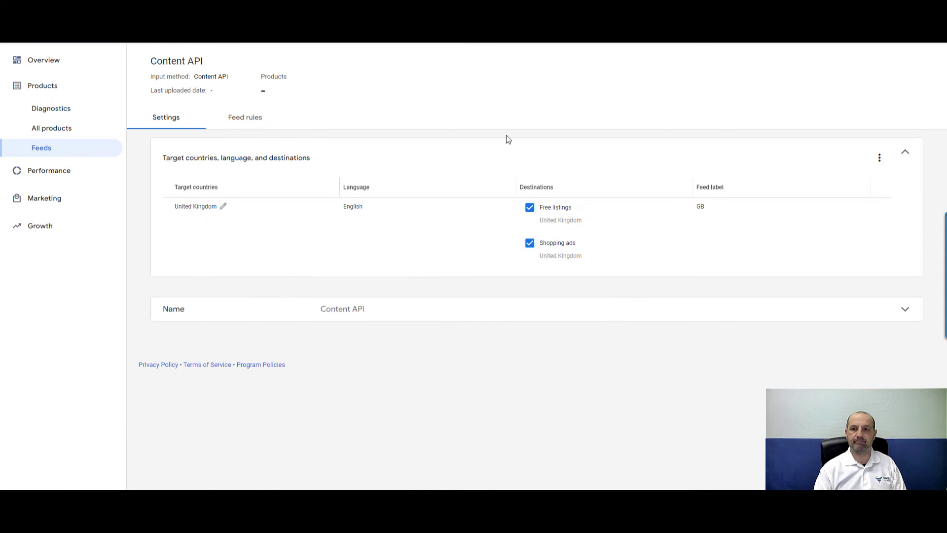
pyautogui.click(732, 45)
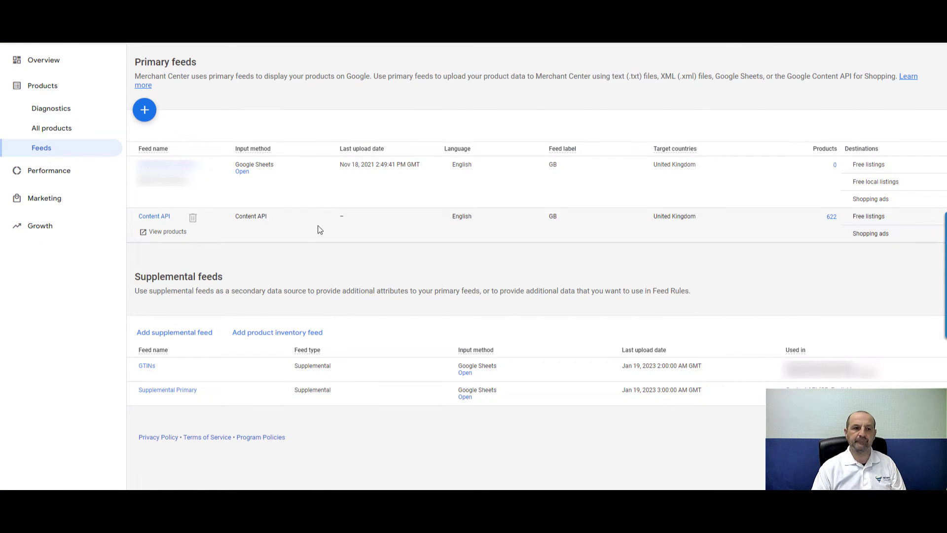
pyautogui.moveTo(187, 376)
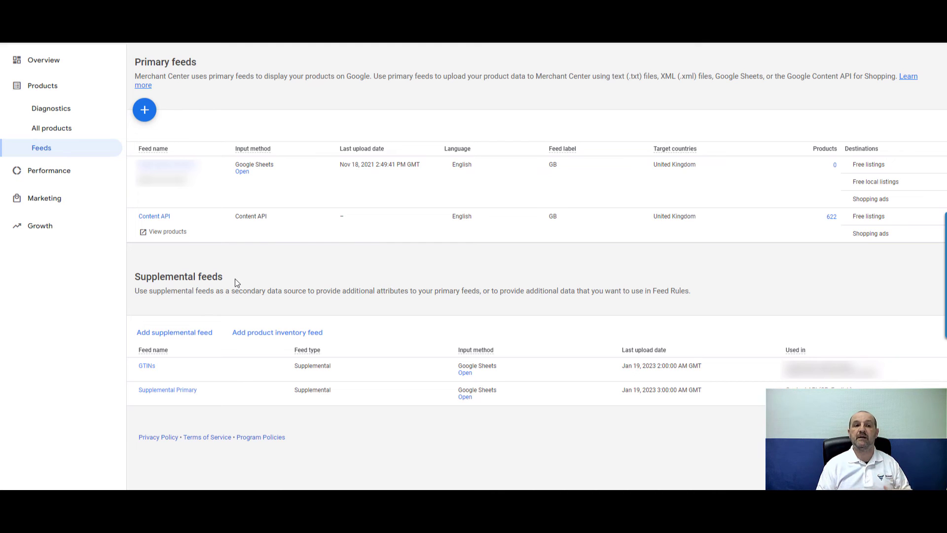
pyautogui.moveTo(212, 228)
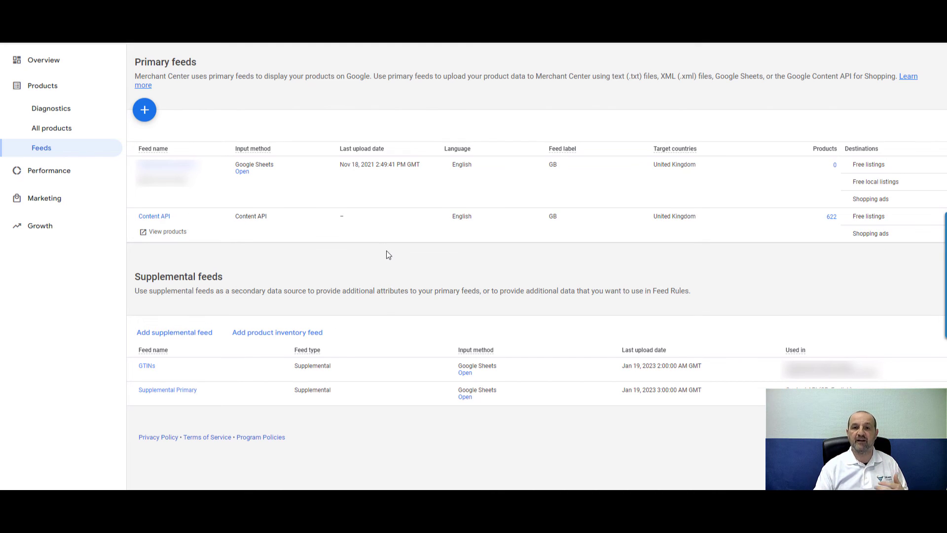